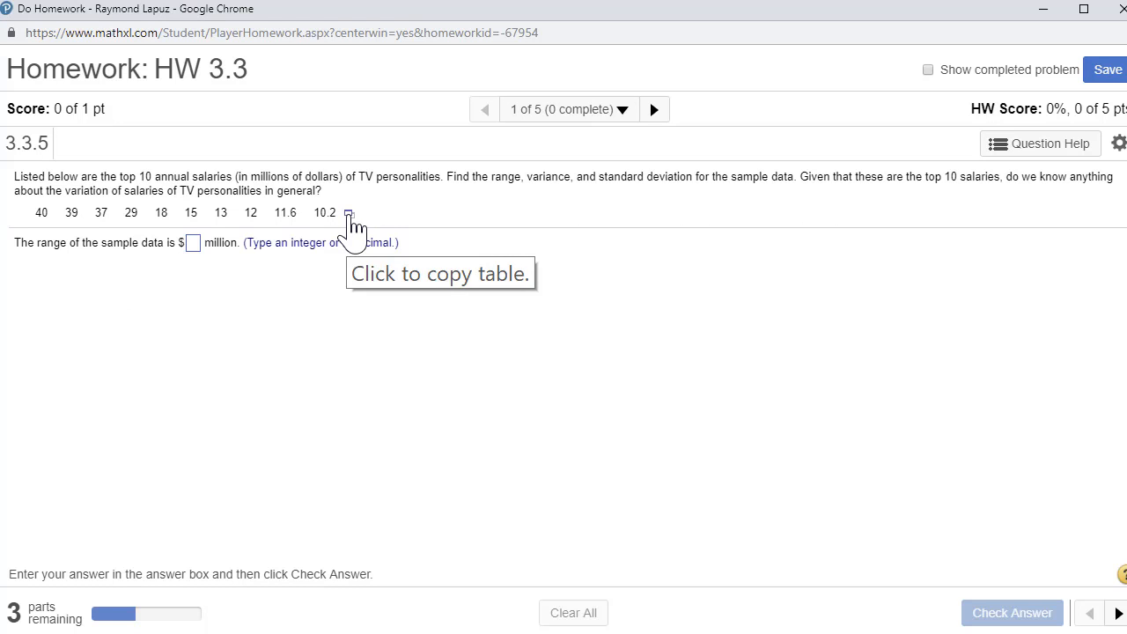
# Step: Copy the table of ten TV personality salaries from homework problem 3.3.5 to the clipboard
pyautogui.click(349, 214)
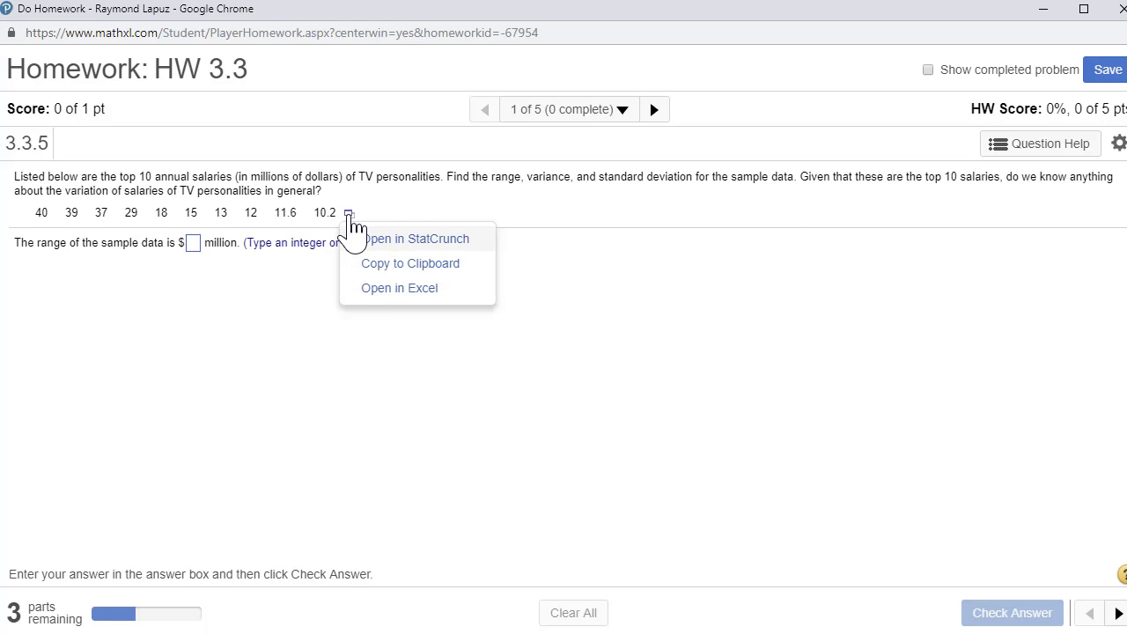
pyautogui.click(403, 264)
pyautogui.hotkey('ctrl', 'c')
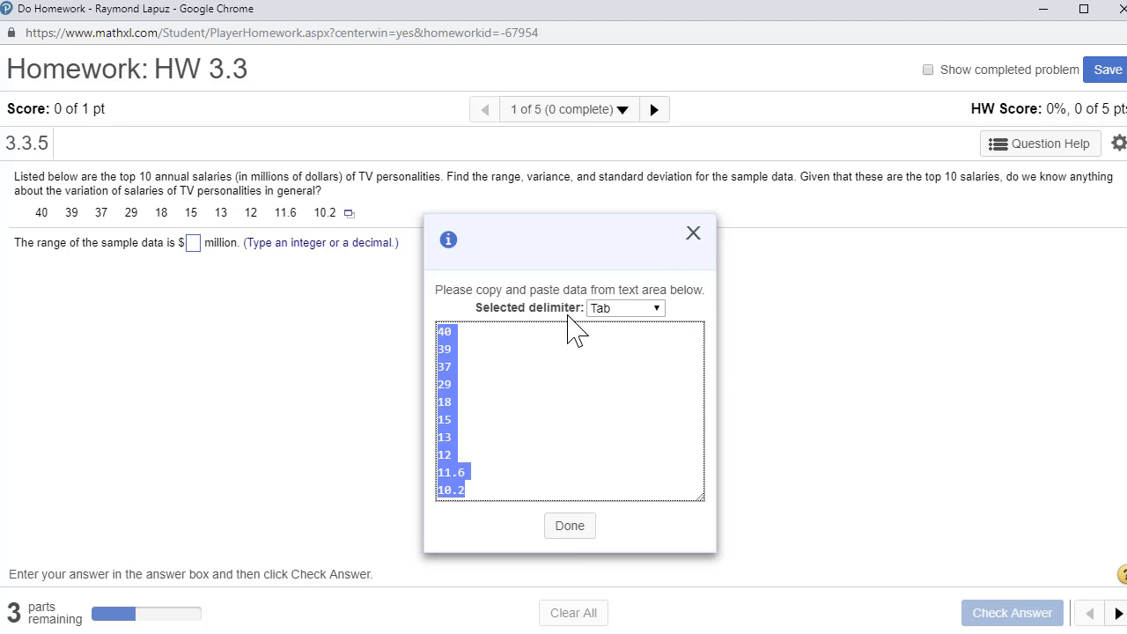
pyautogui.click(564, 527)
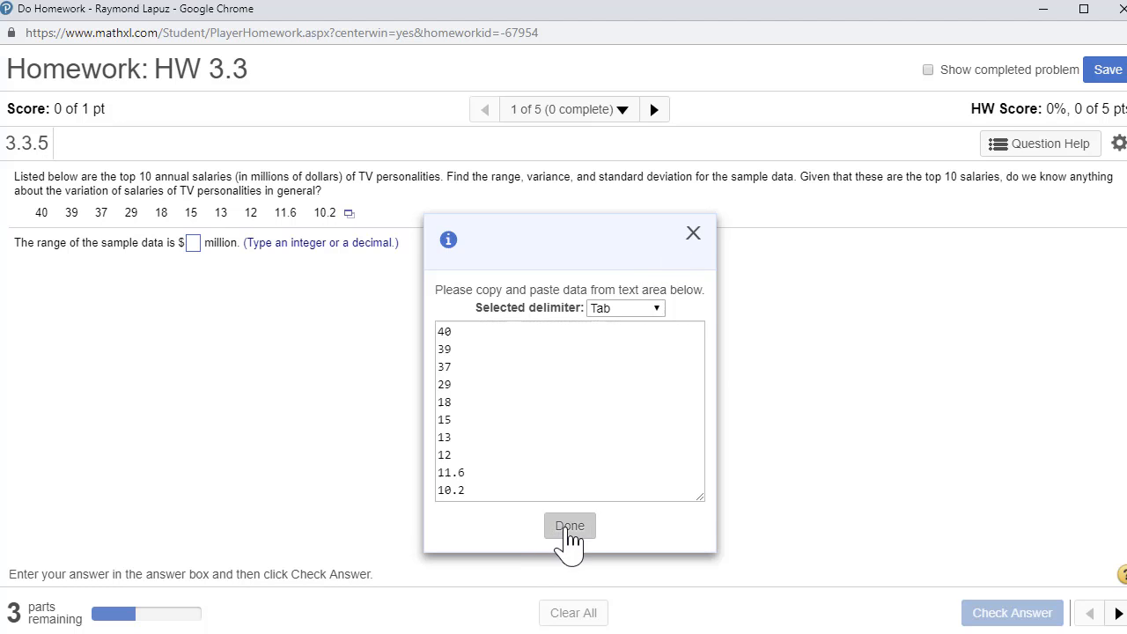
# Step: Switch to Google Drive, create a blank Google Sheets spreadsheet in the Examples folder and paste the copied salaries starting at cell A1
pyautogui.hotkey('alt', 'Tab')
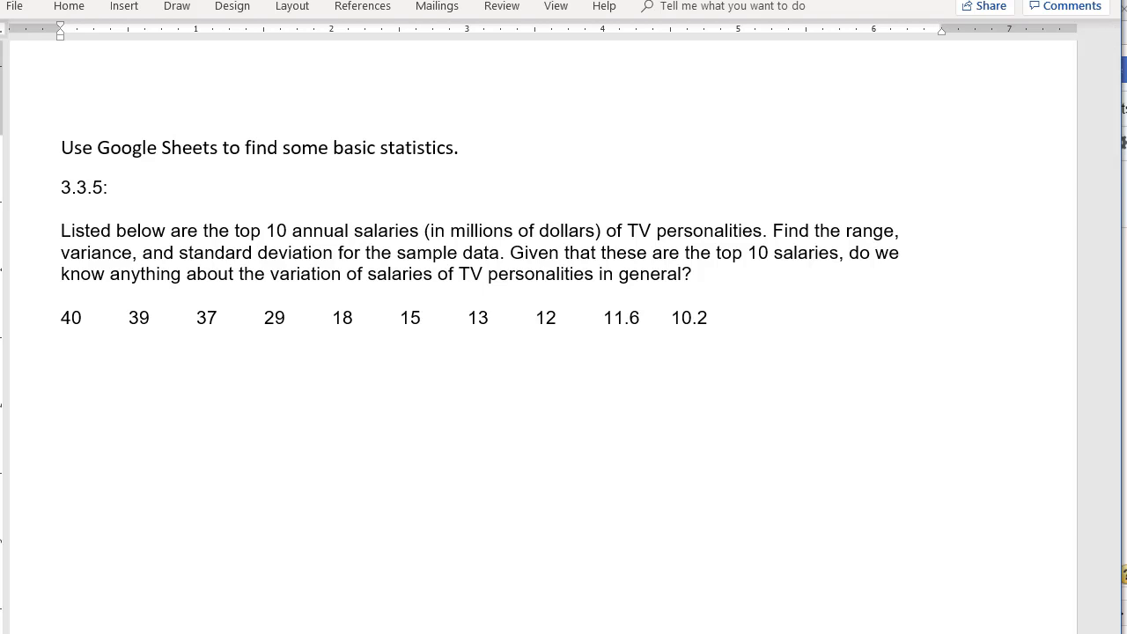
pyautogui.hotkey('alt', 'Tab')
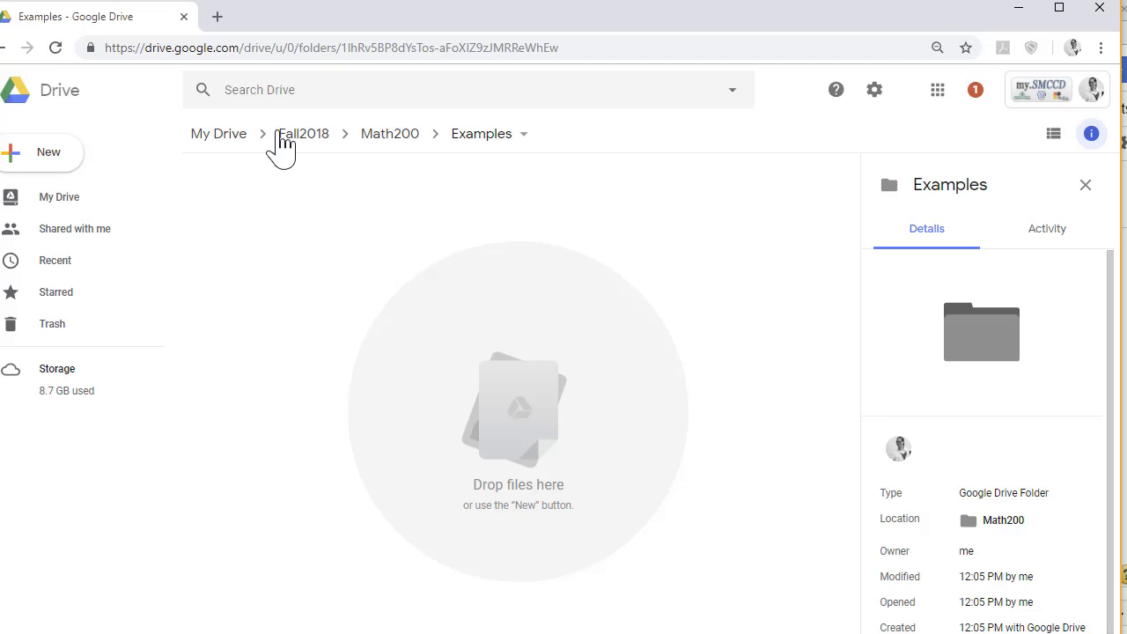
pyautogui.click(64, 162)
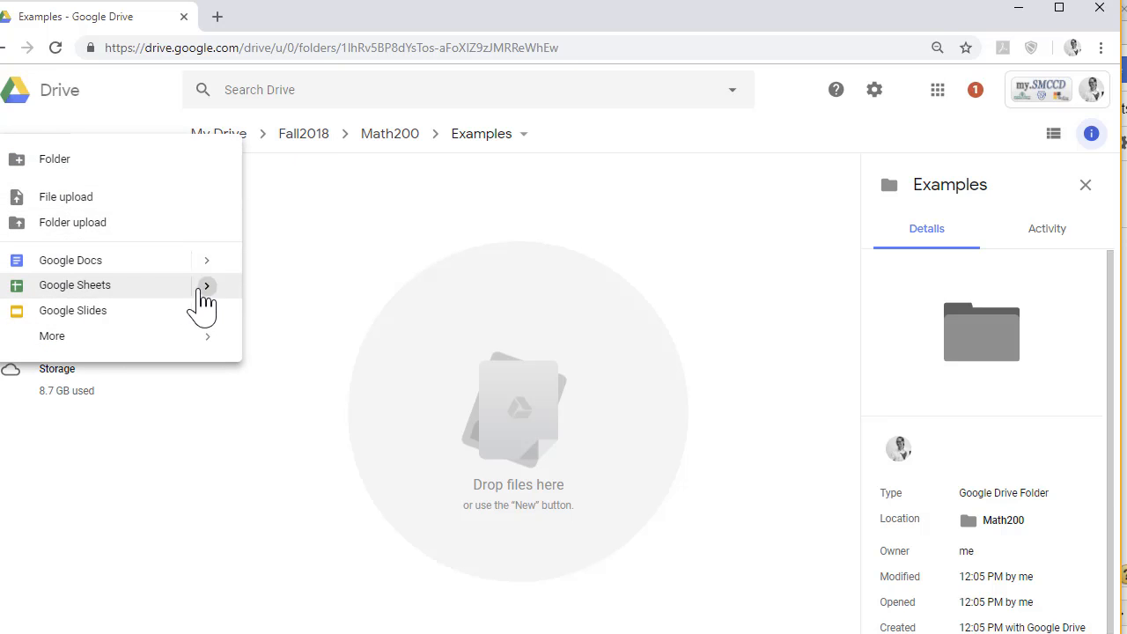
pyautogui.moveTo(217, 300)
pyautogui.click(295, 304)
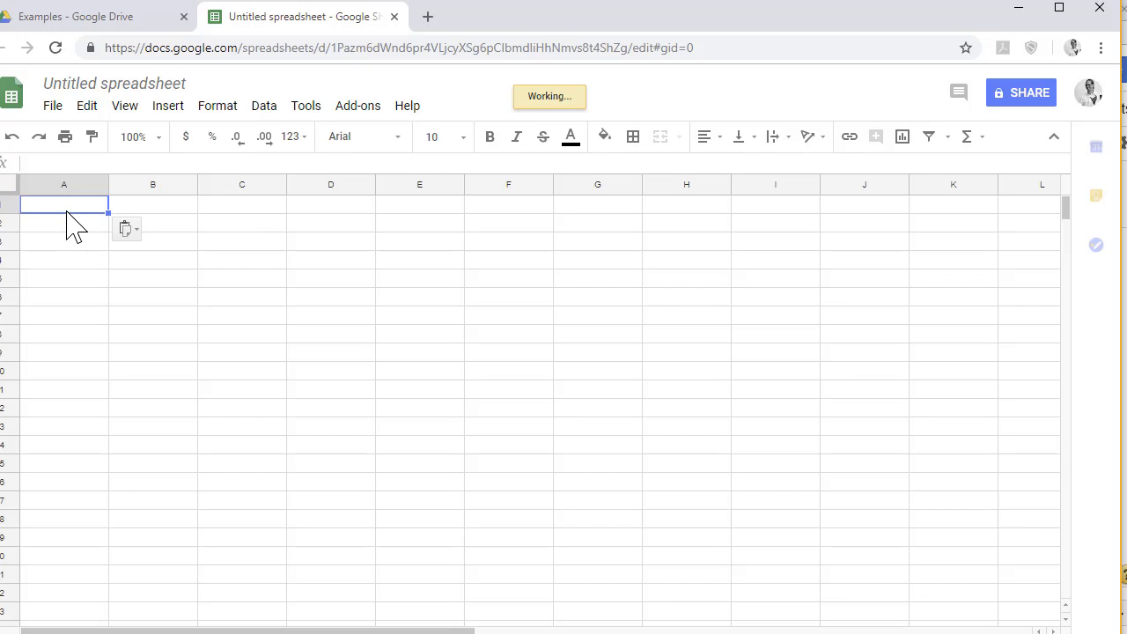
pyautogui.hotkey('ctrl', 'v')
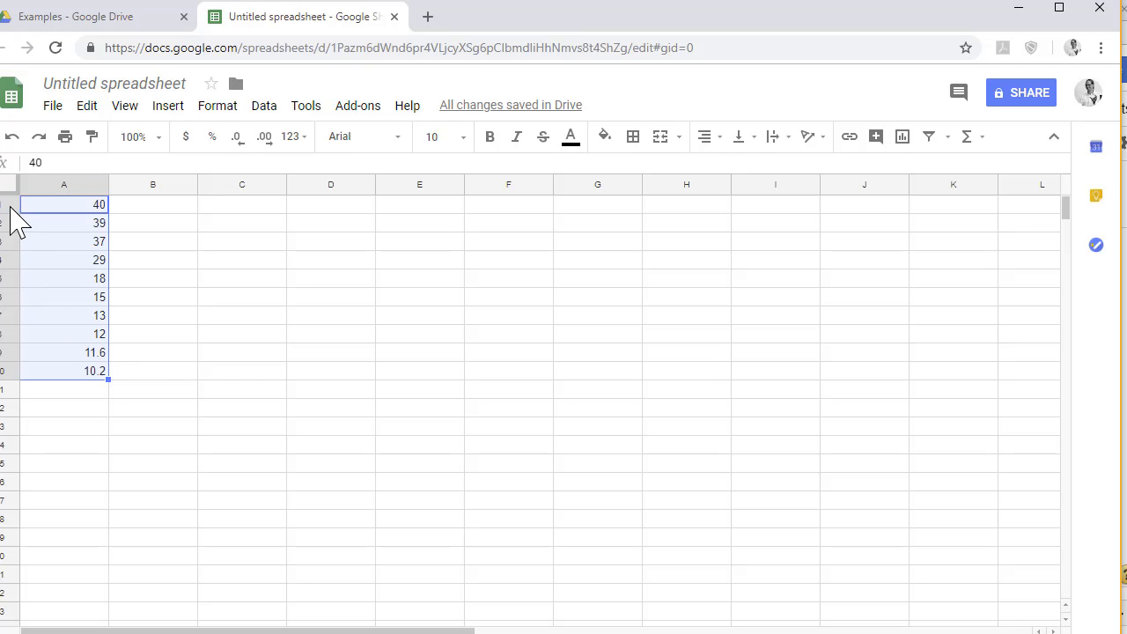
# Step: Insert a row above the data and enter the heading "Annual Salary" in cell A1
pyautogui.click(9, 204)
pyautogui.rightClick(9, 205)
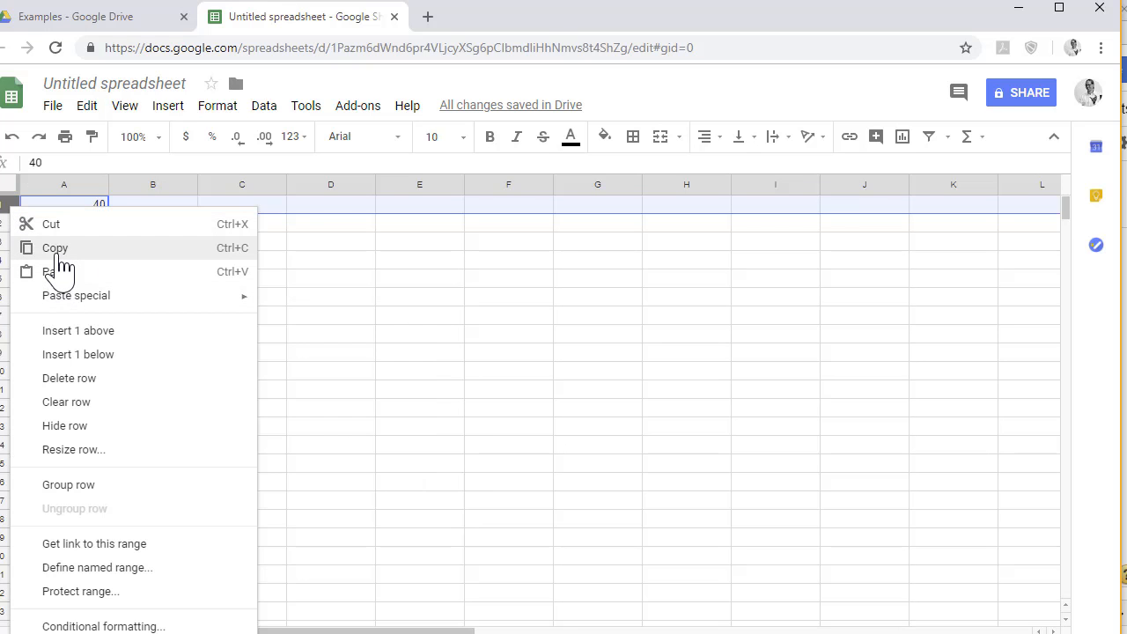
pyautogui.click(80, 333)
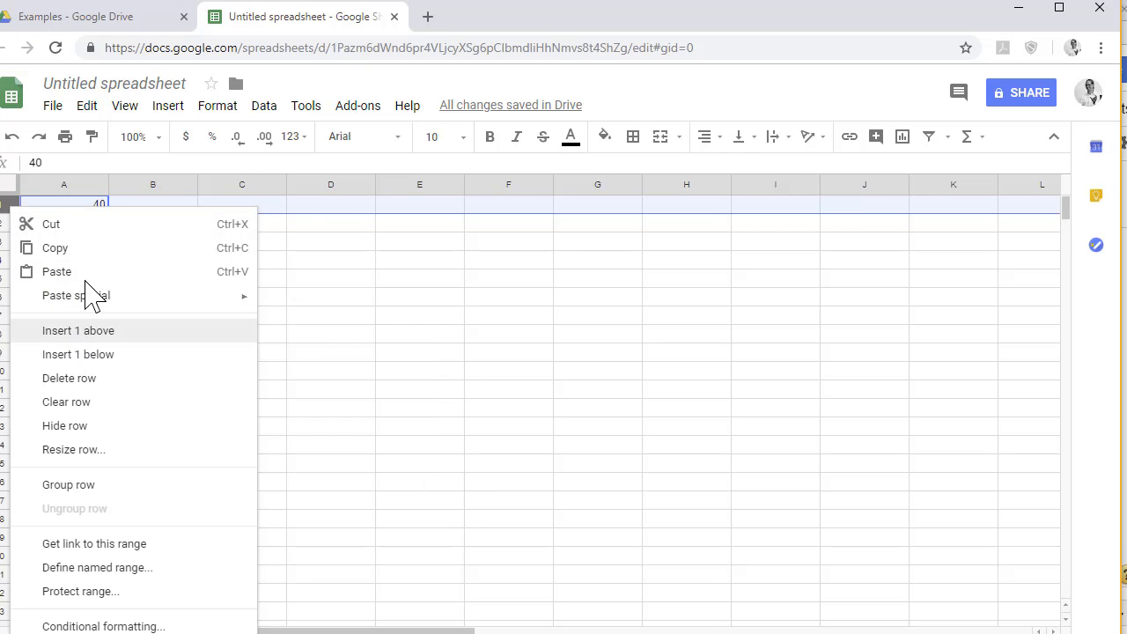
pyautogui.click(84, 204)
pyautogui.write('An')
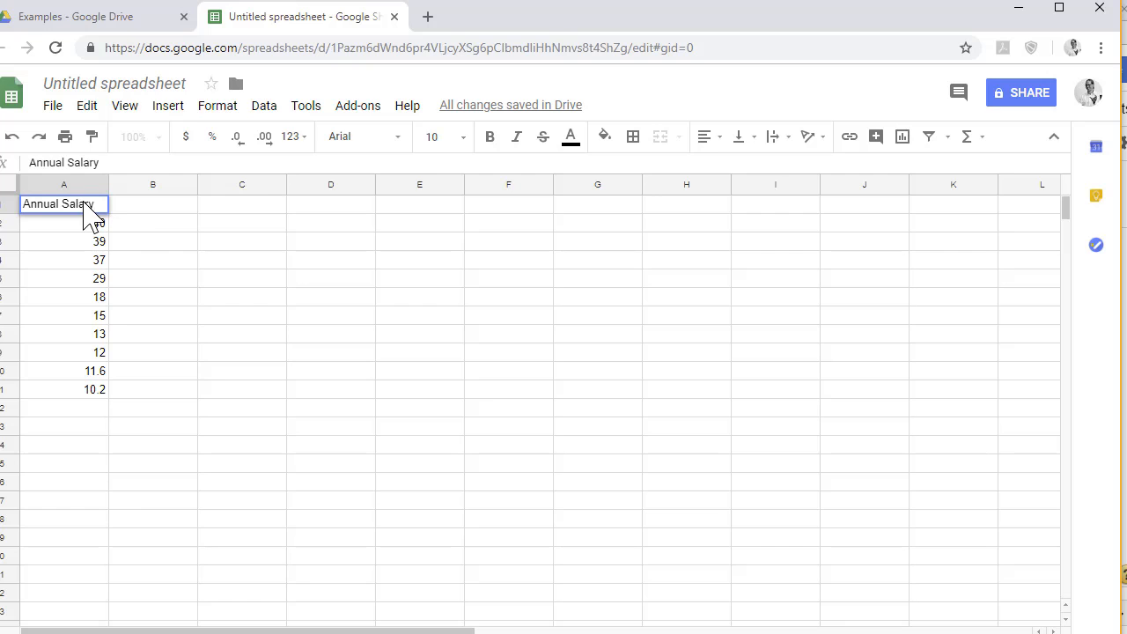
pyautogui.write('nual Salary')
pyautogui.click(151, 206)
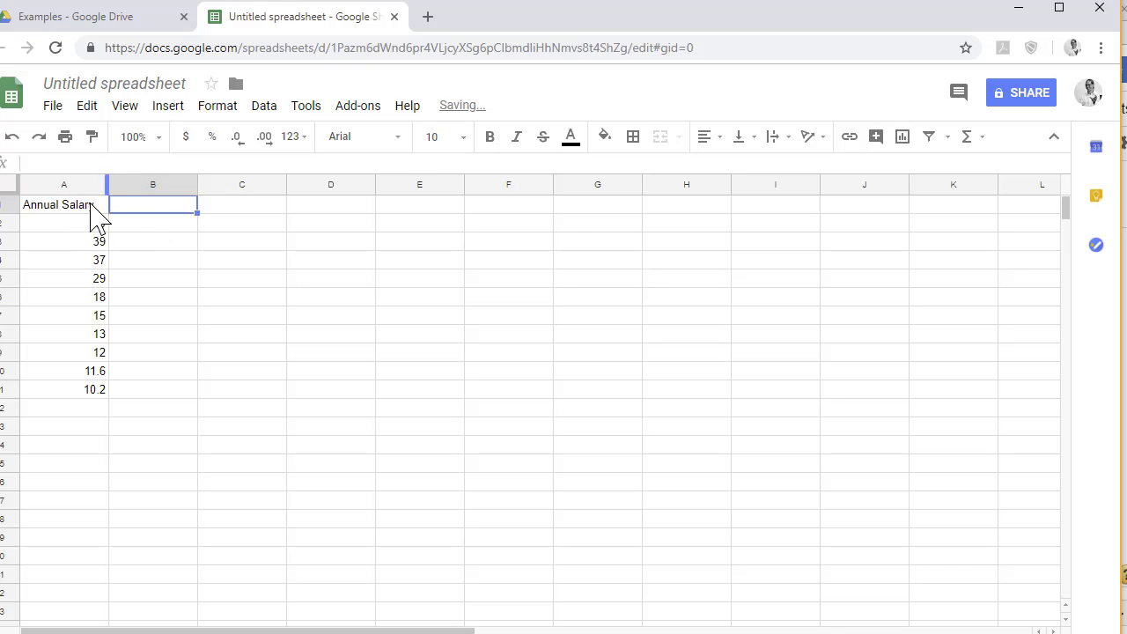
# Step: Freeze the first row so the "Annual Salary" heading stays fixed above the data
pyautogui.click(9, 185)
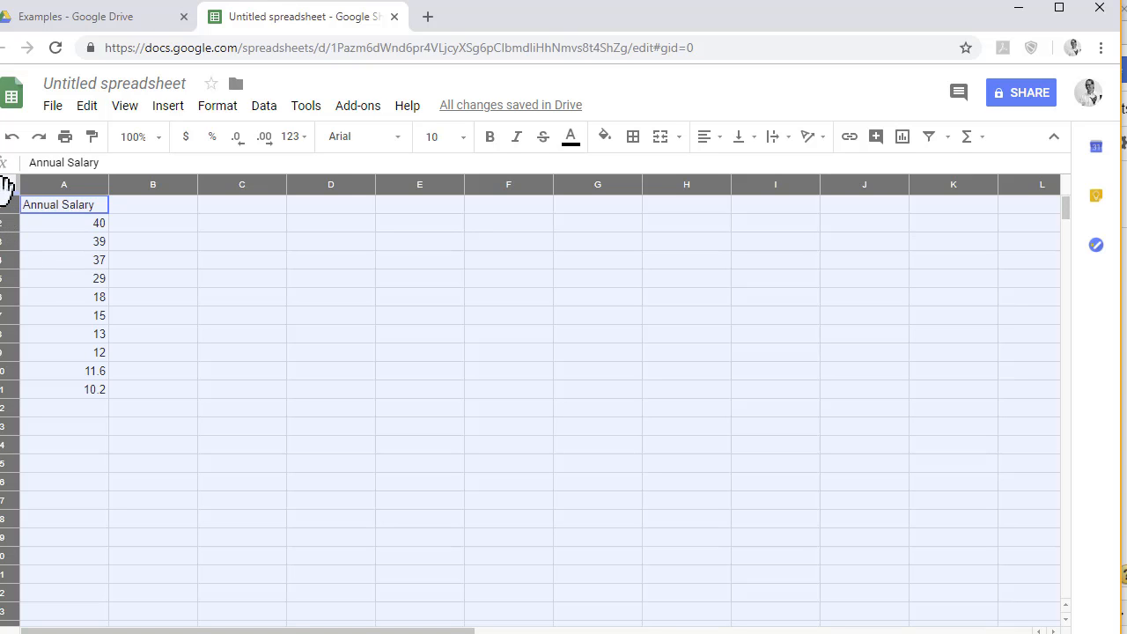
pyautogui.moveTo(4, 193); pyautogui.dragTo(3, 215)
pyautogui.click(146, 208)
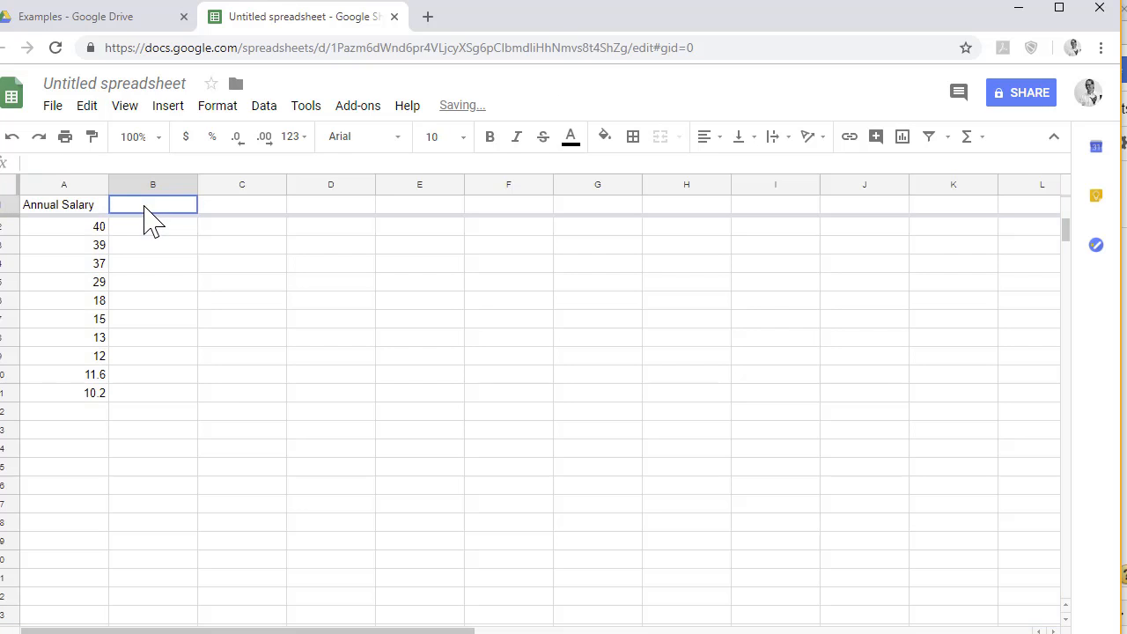
pyautogui.click(62, 210)
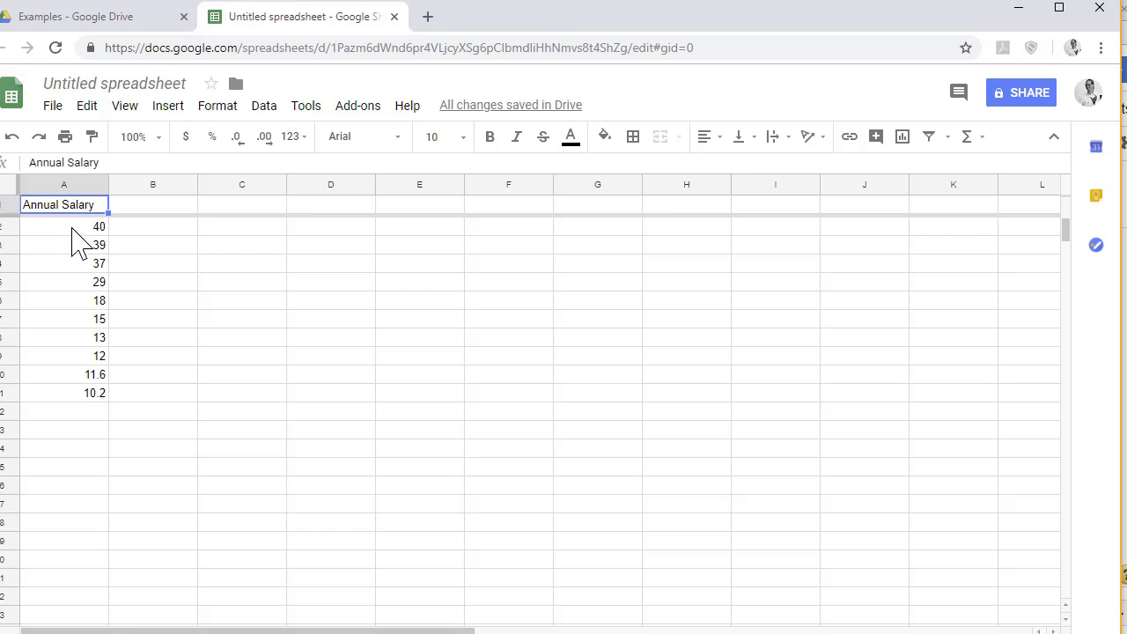
pyautogui.moveTo(74, 231); pyautogui.dragTo(64, 395)
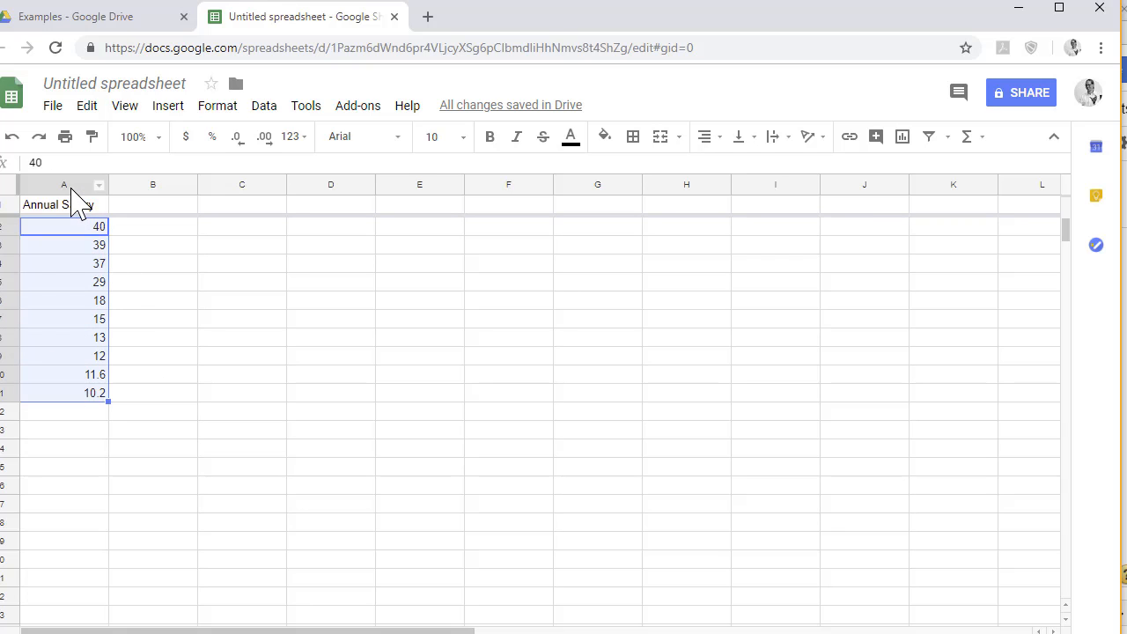
# Step: Enter the label "n" in cell C12 and the formula =counta(A2:A11) beside it in D12
pyautogui.click(221, 411)
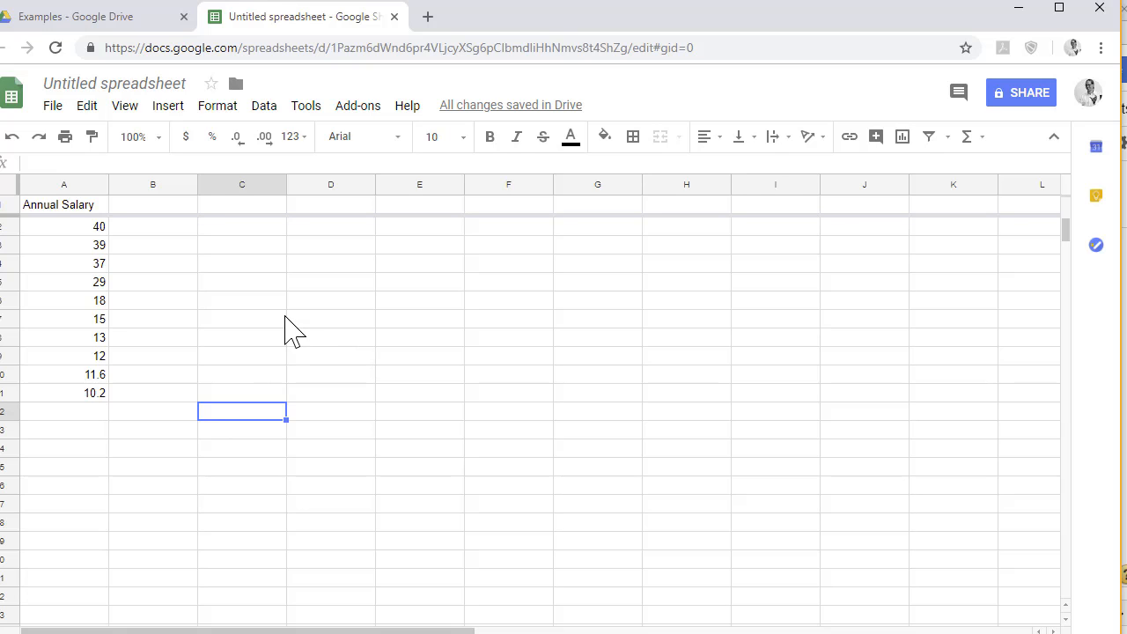
pyautogui.write('n')
pyautogui.press('Tab')
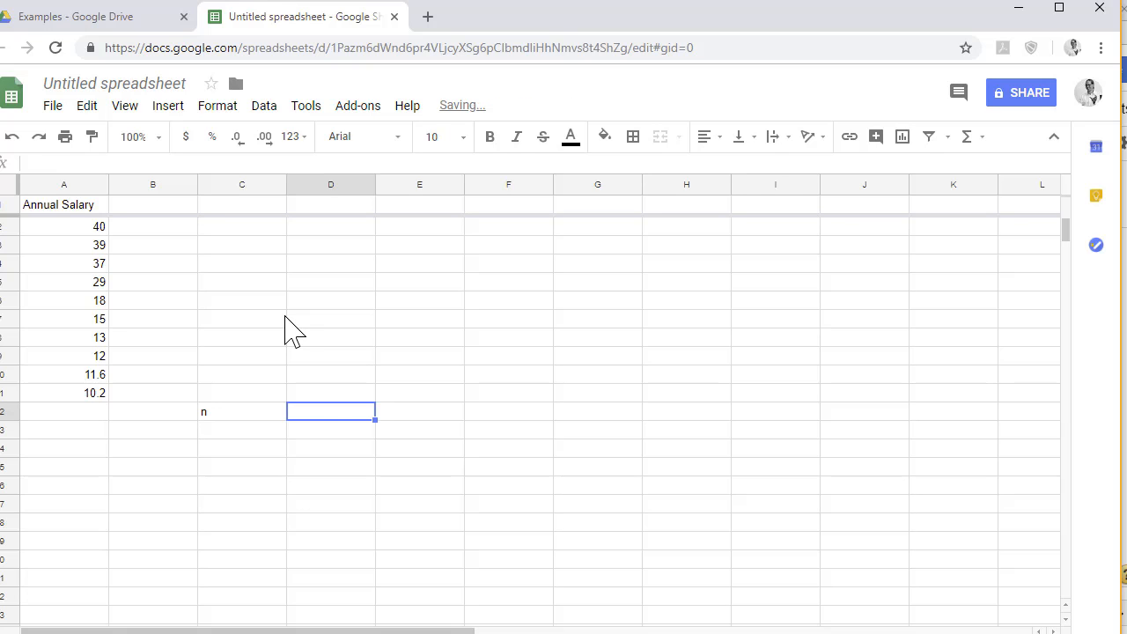
pyautogui.write('=')
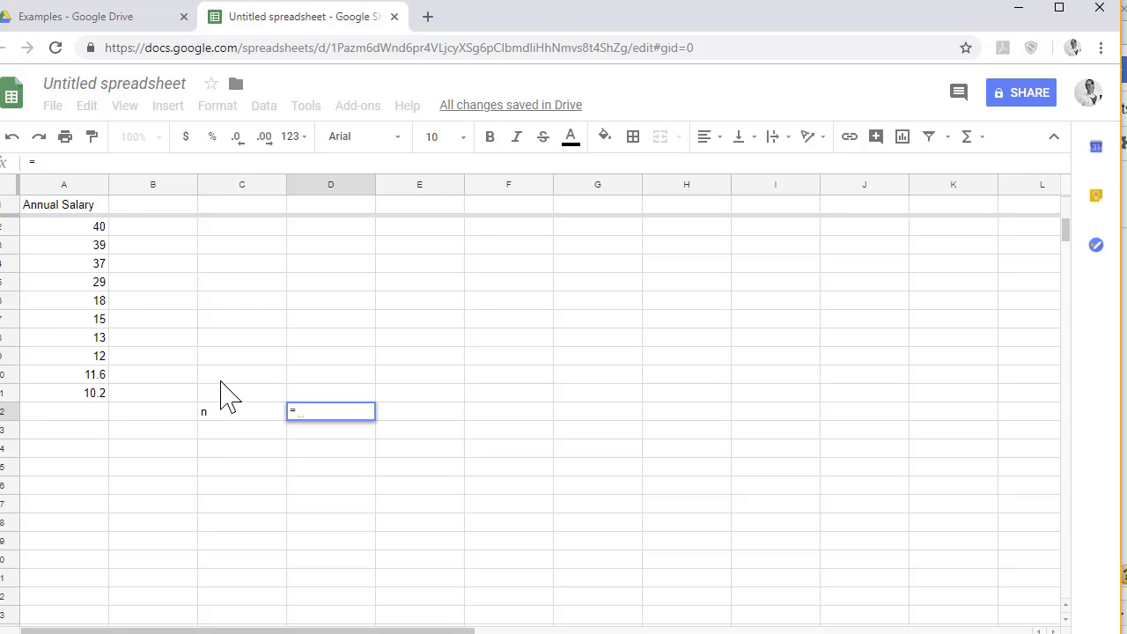
pyautogui.write('count')
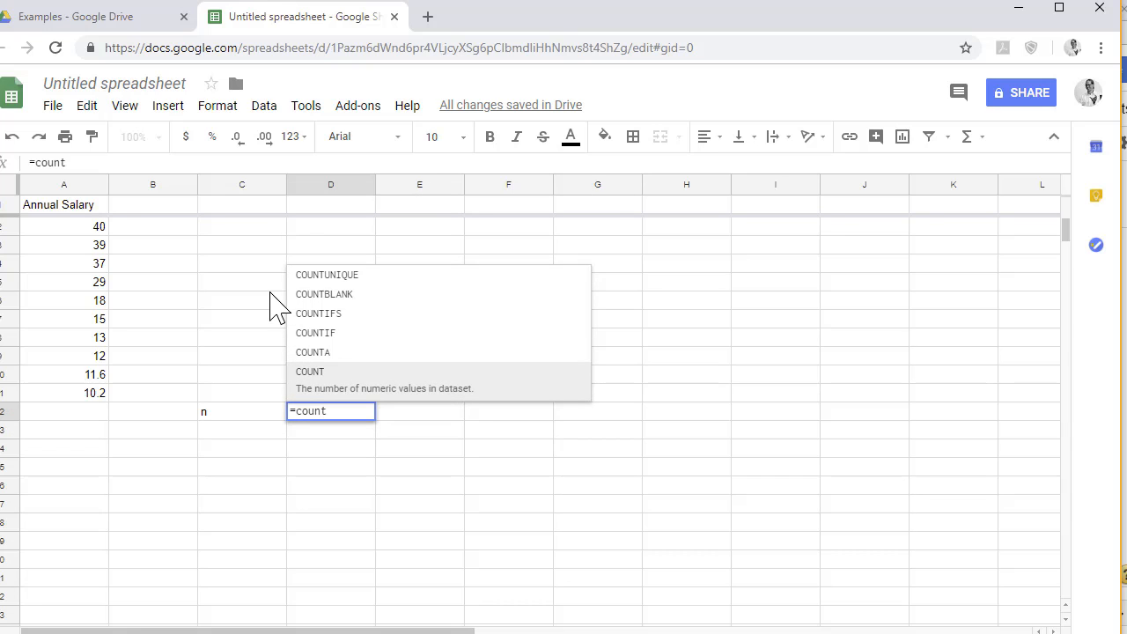
pyautogui.write('a')
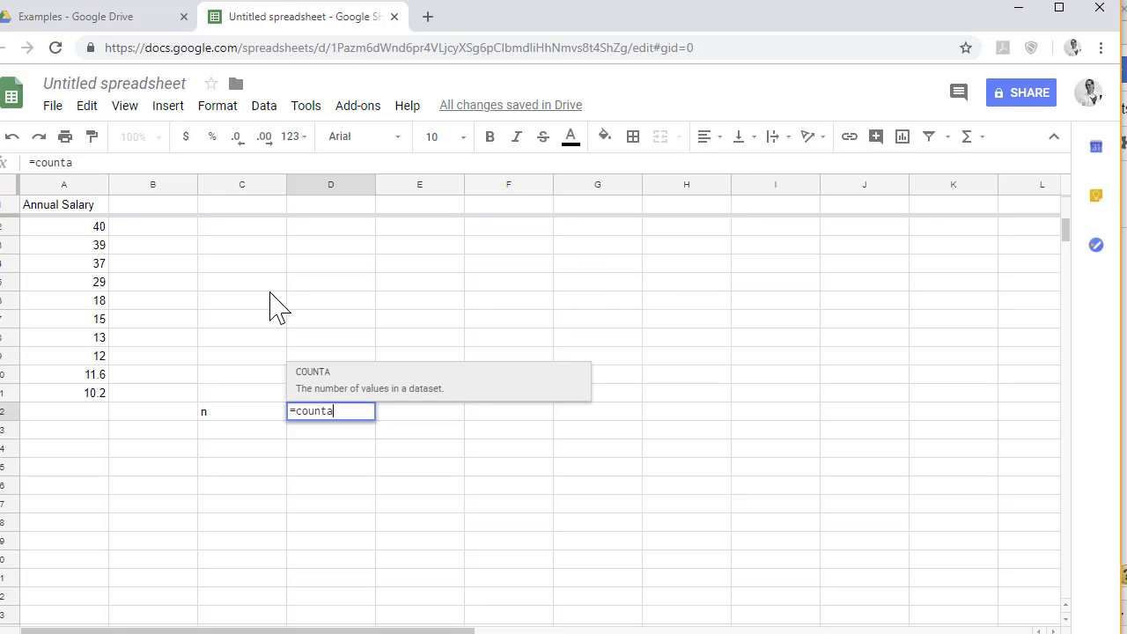
pyautogui.write('(')
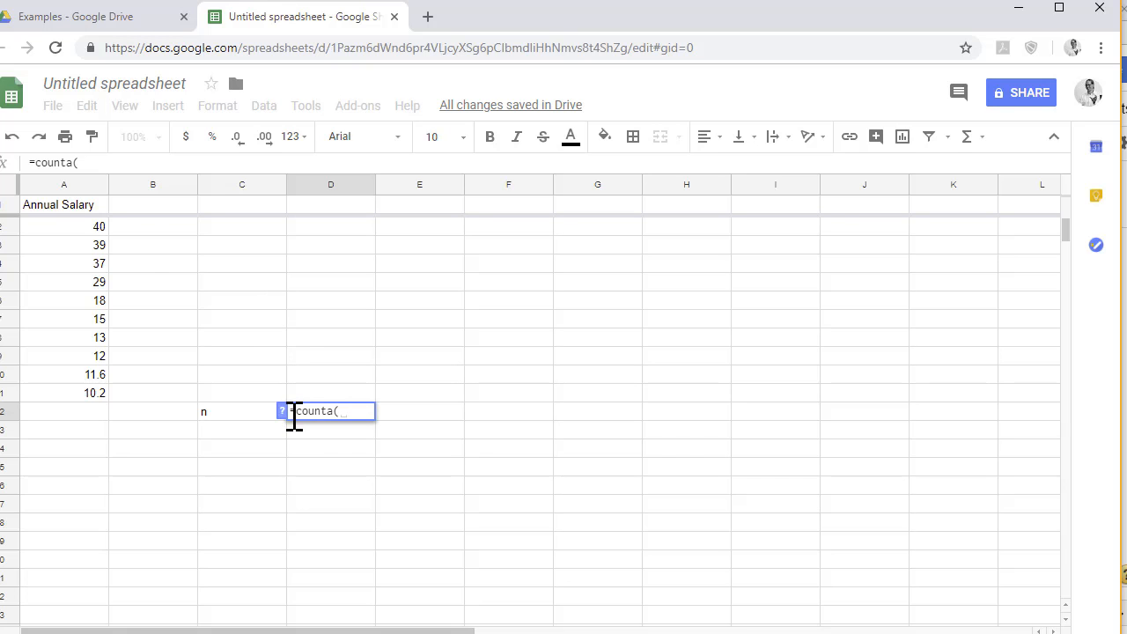
pyautogui.moveTo(80, 226); pyautogui.dragTo(76, 392)
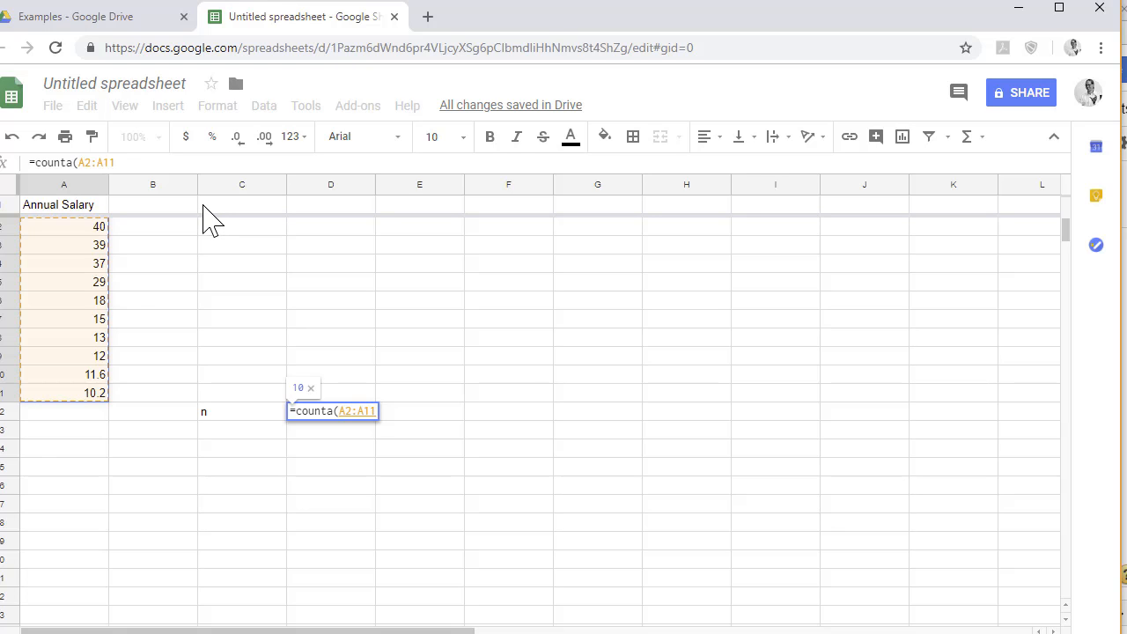
pyautogui.press('Return')
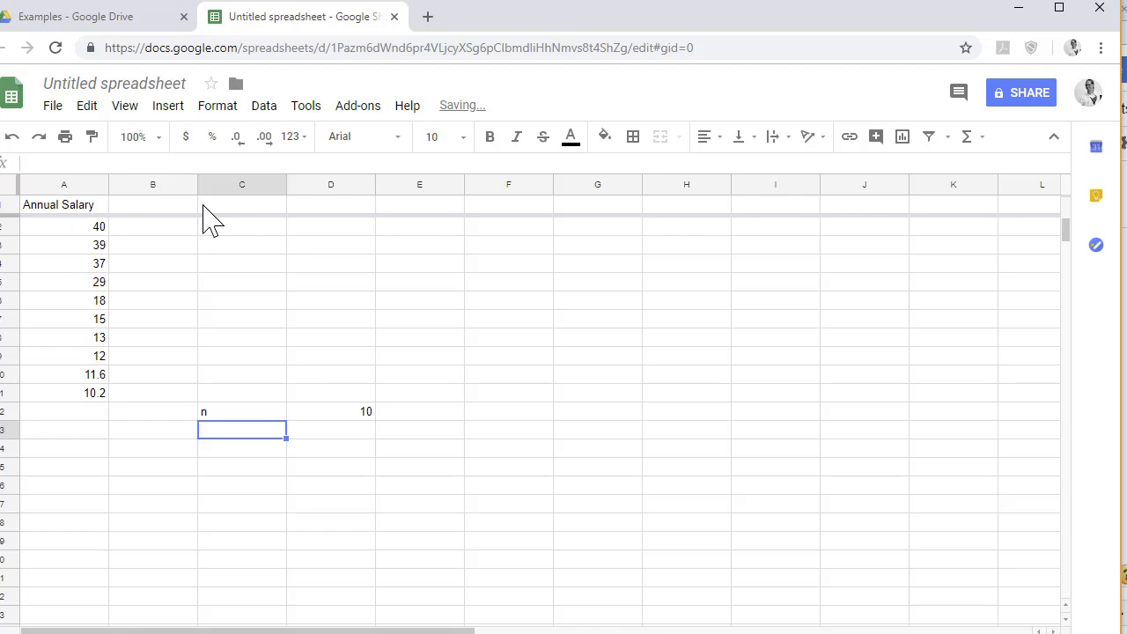
# Step: Try replacing the range in D12's COUNTA formula with the whole column, A:A
pyautogui.click(347, 414)
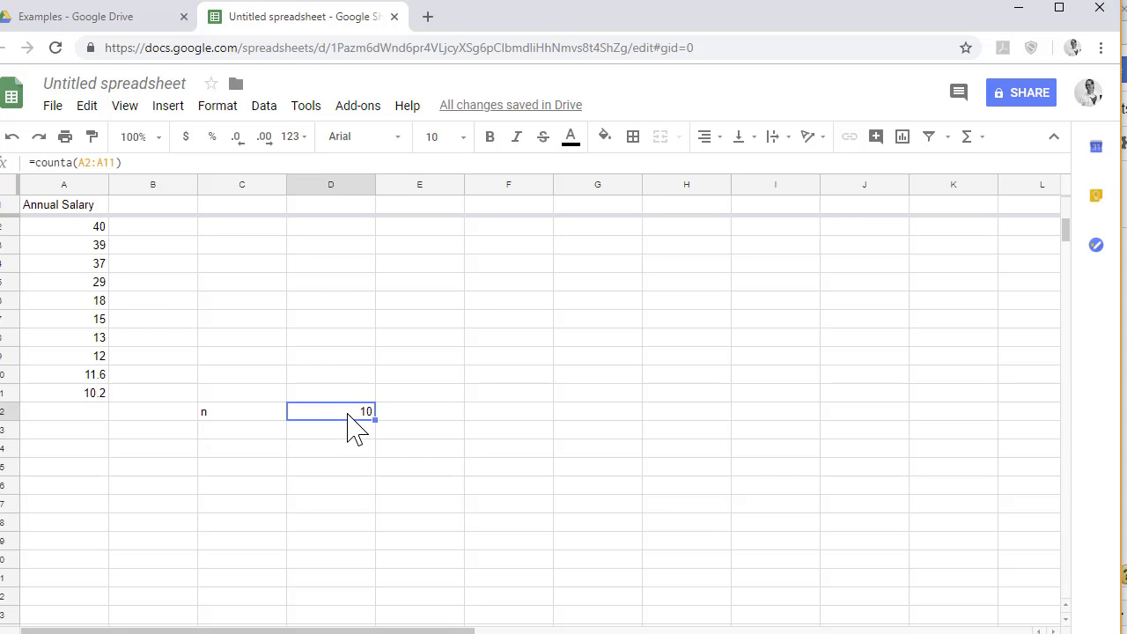
pyautogui.doubleClick(346, 412)
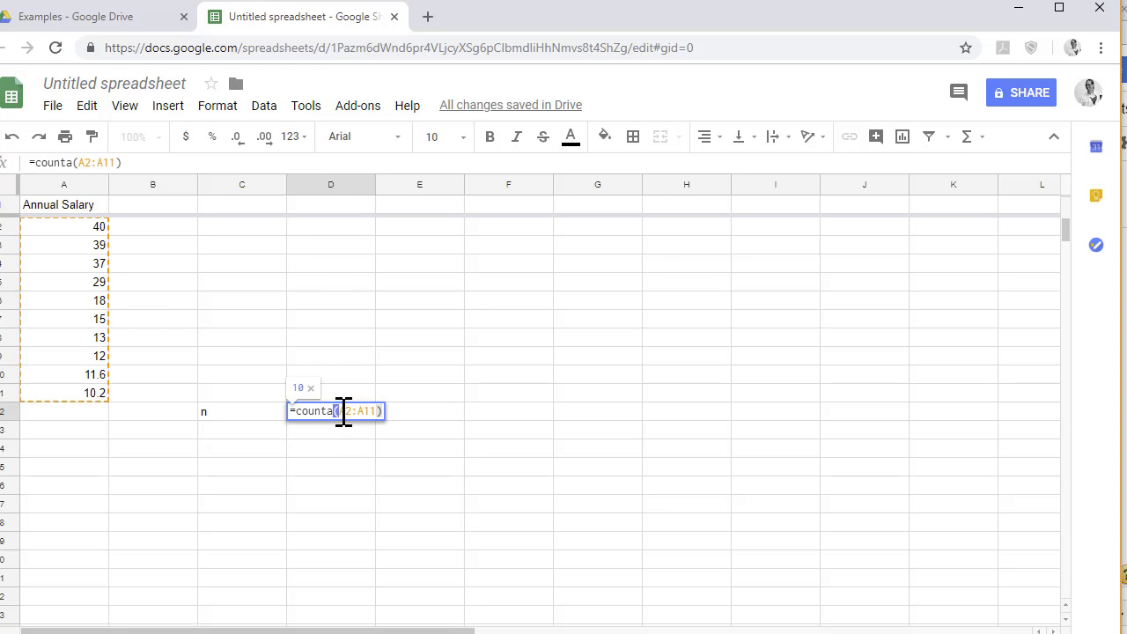
pyautogui.moveTo(335, 411); pyautogui.dragTo(384, 411)
pyautogui.press('BackSpace')
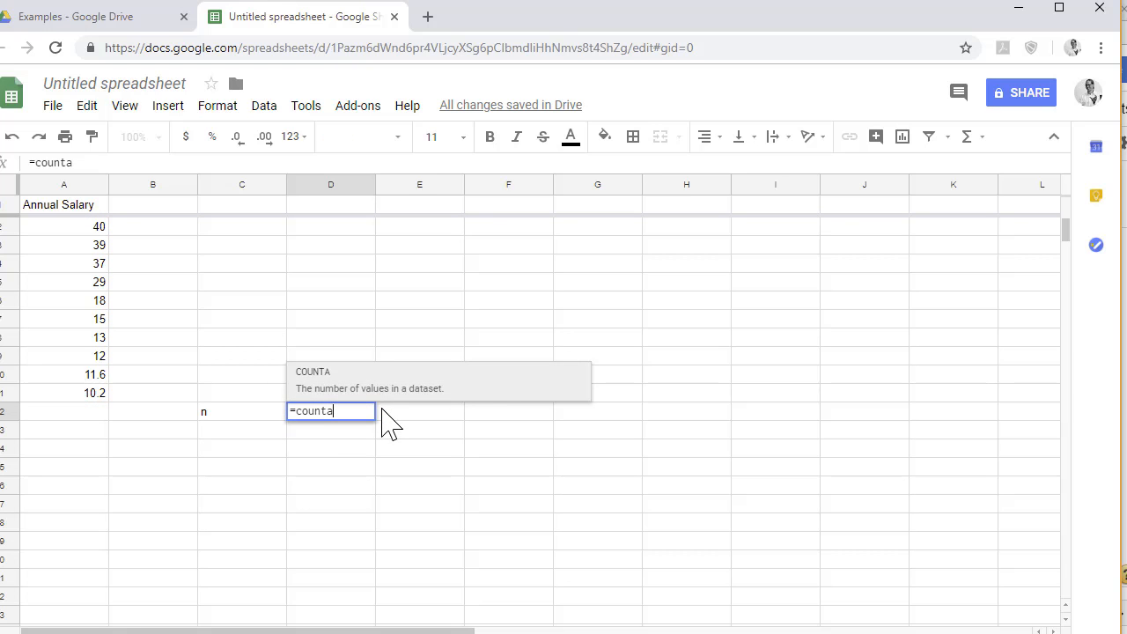
pyautogui.write('(')
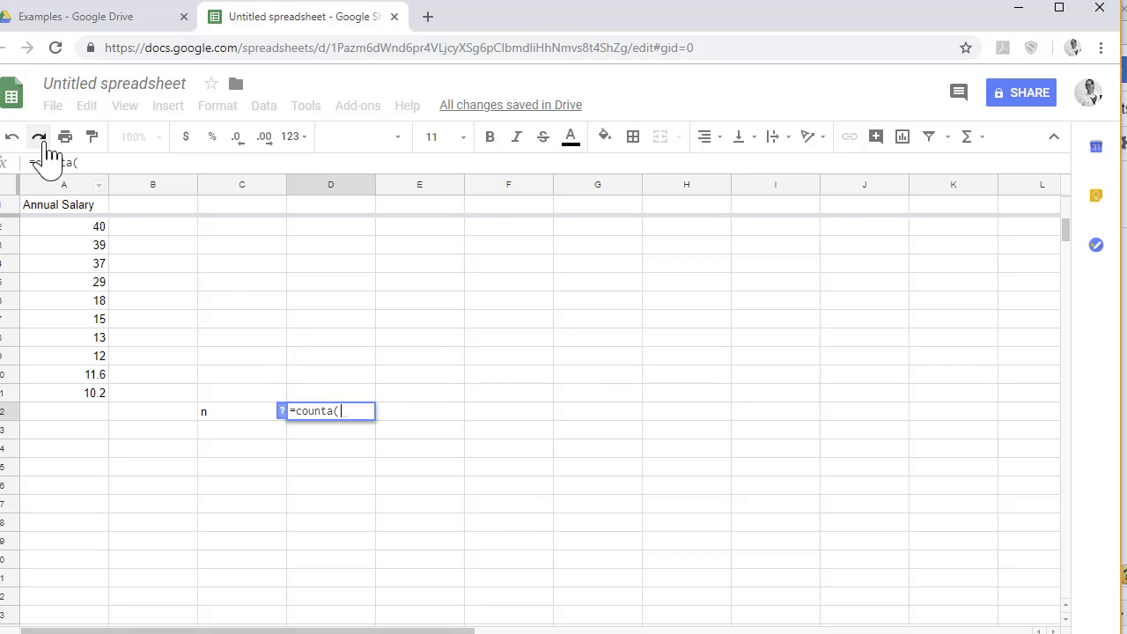
pyautogui.click(64, 185)
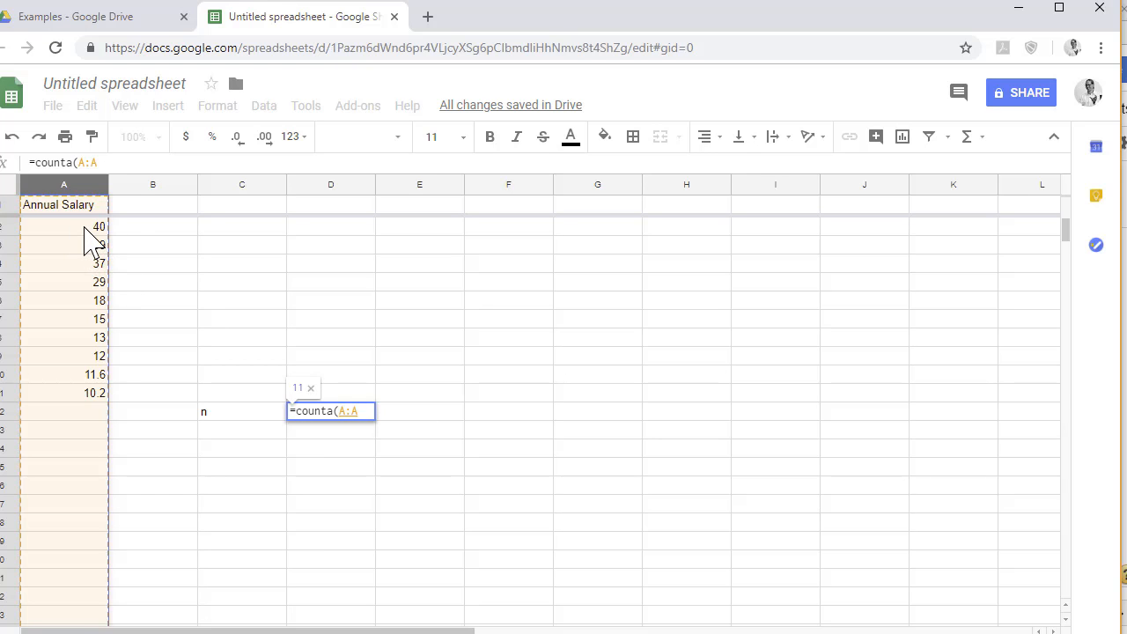
# Step: Change the range of the COUNTA formula in D12 back to A2:A11
pyautogui.press('BackSpace')
pyautogui.press('BackSpace')
pyautogui.press('BackSpace')
pyautogui.press('BackSpace')
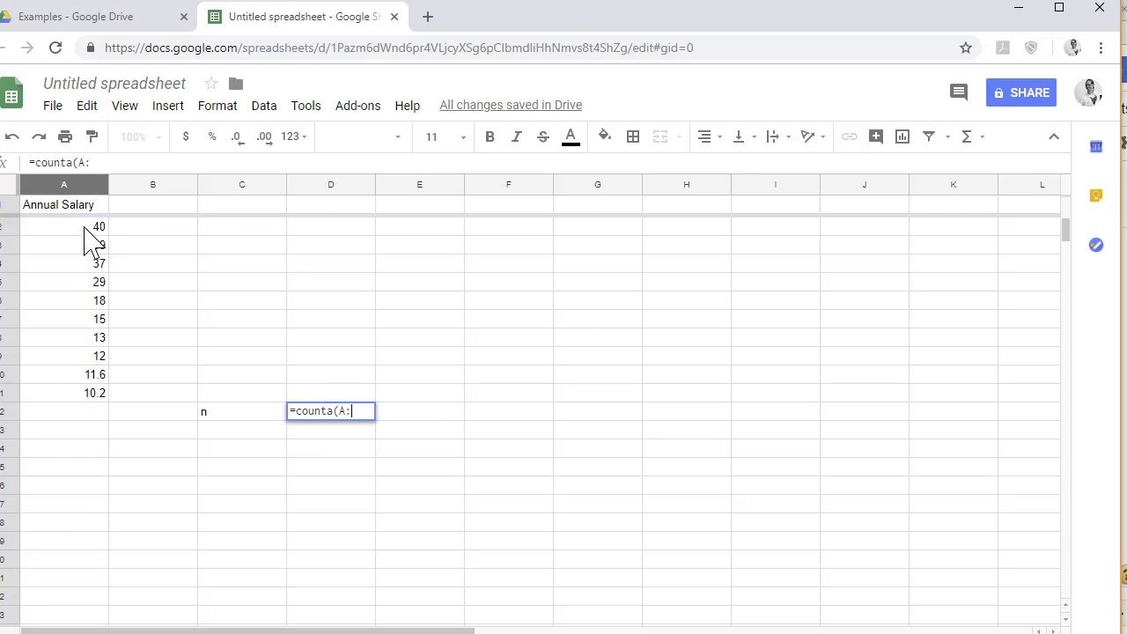
pyautogui.write('(')
pyautogui.moveTo(92, 234); pyautogui.dragTo(76, 386)
pyautogui.write(')')
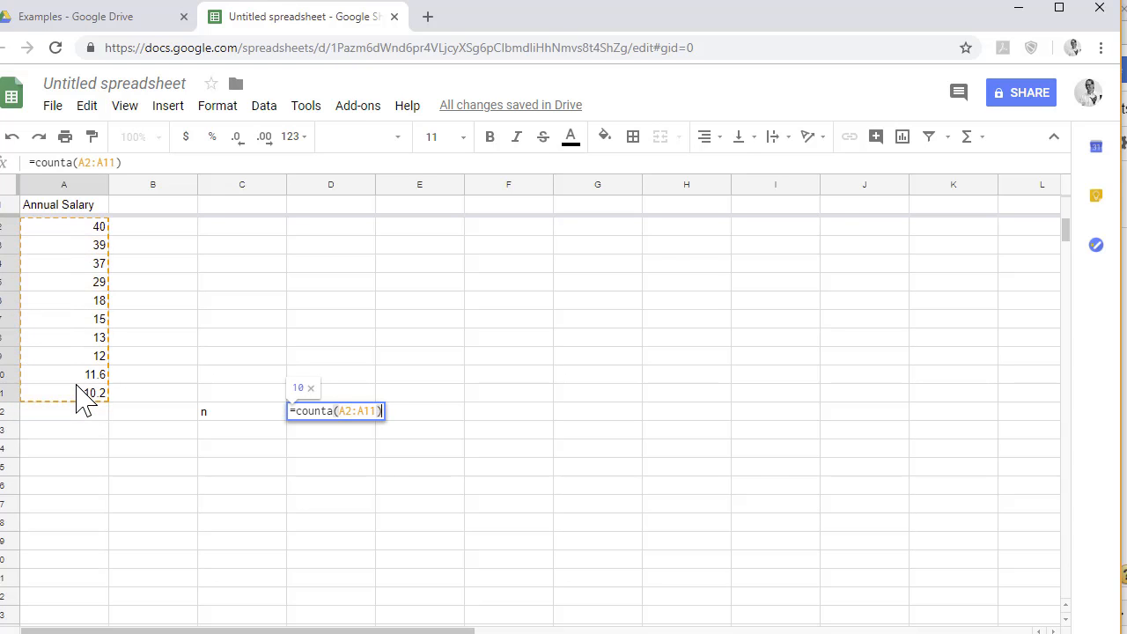
pyautogui.press('Return')
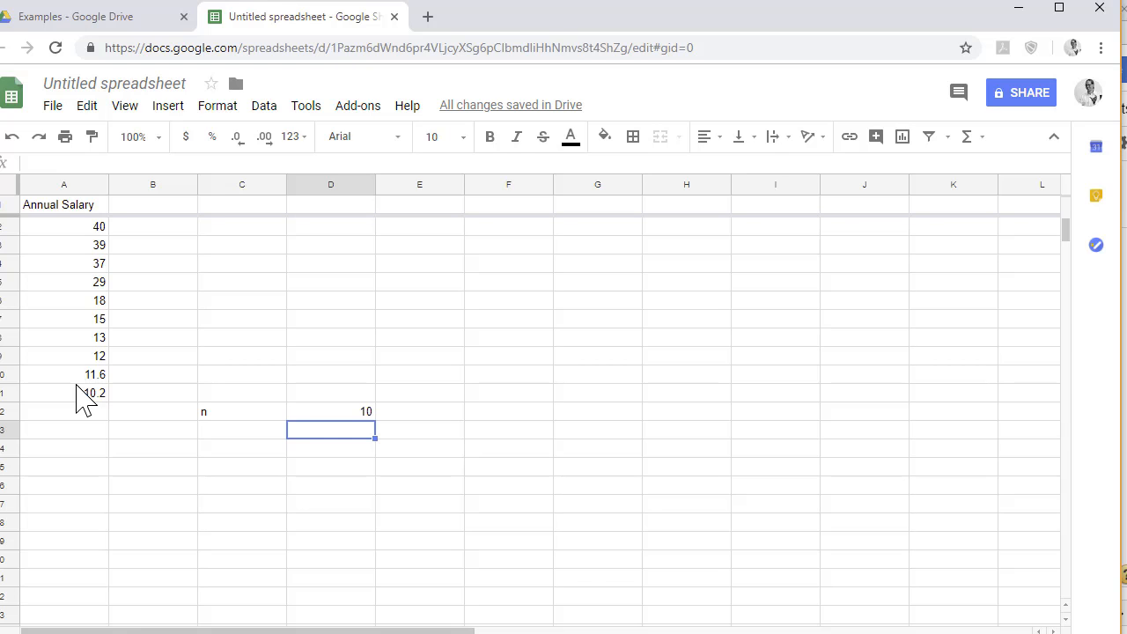
# Step: Enter the labels "mean", "standard deviation" and "variance" in cells C13 to C15, below the "n" label
pyautogui.click(251, 445)
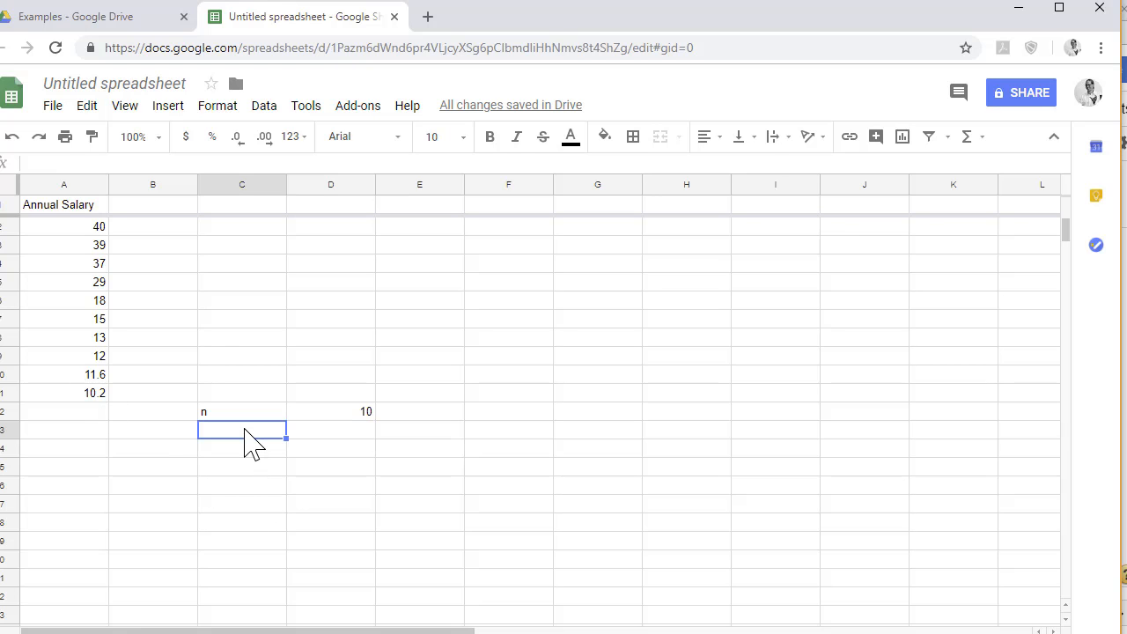
pyautogui.write('mean')
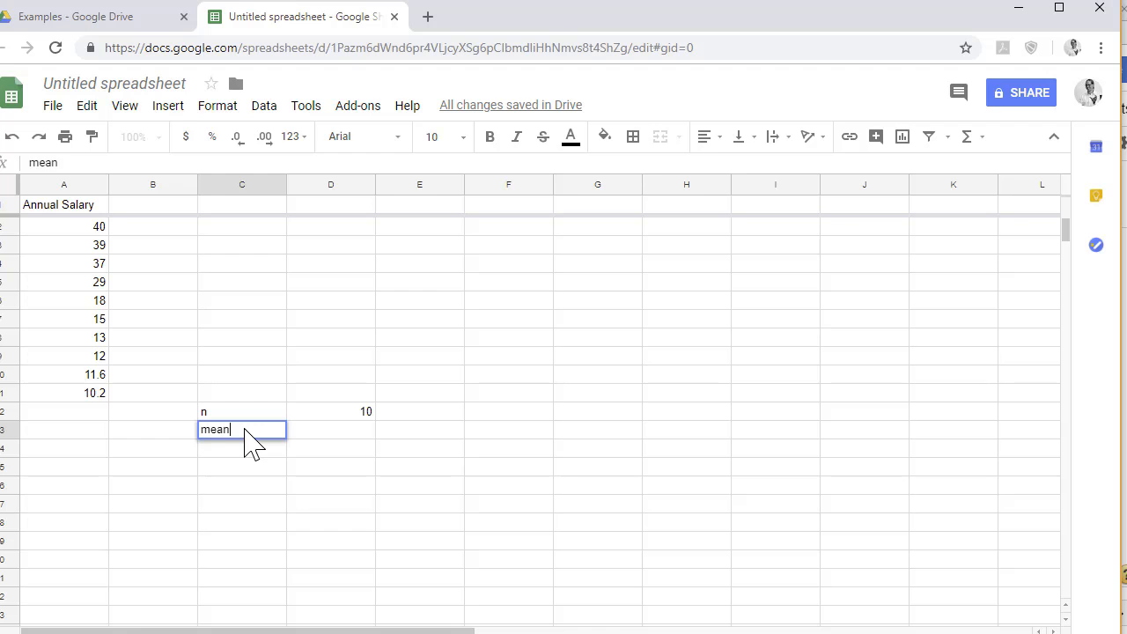
pyautogui.press('Return')
pyautogui.write('standard')
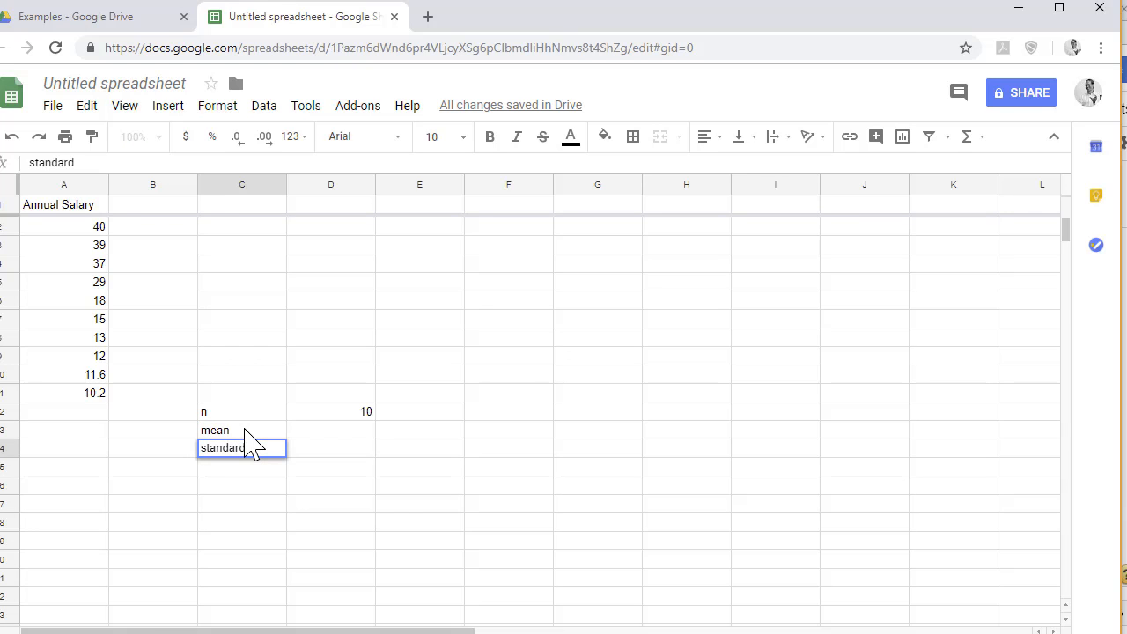
pyautogui.write(' deviation')
pyautogui.press('Return')
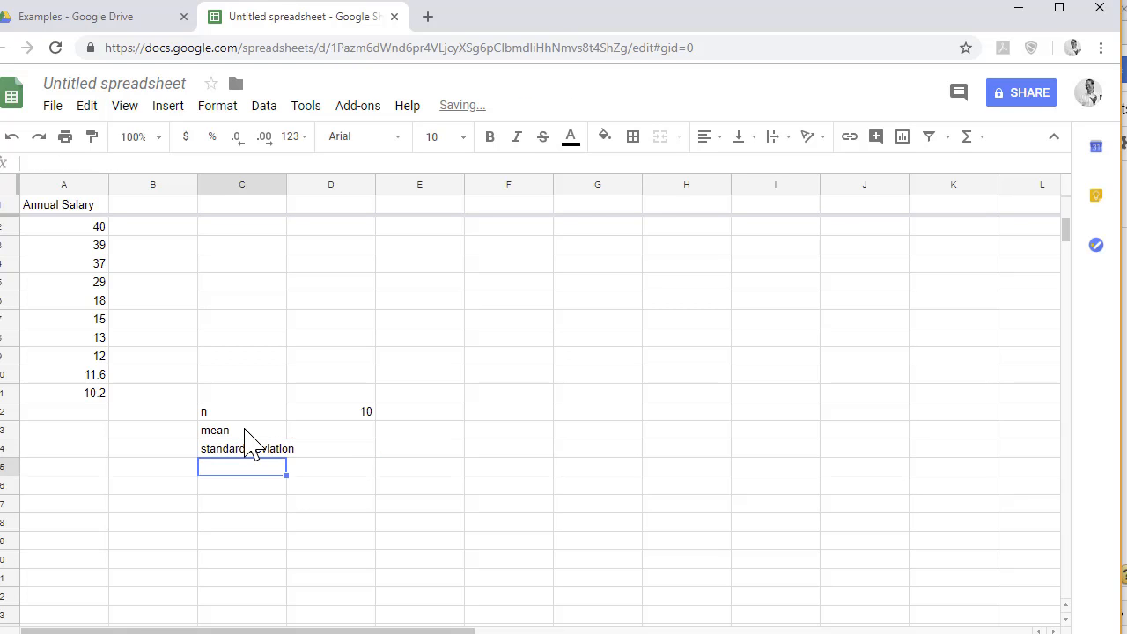
pyautogui.write('variance')
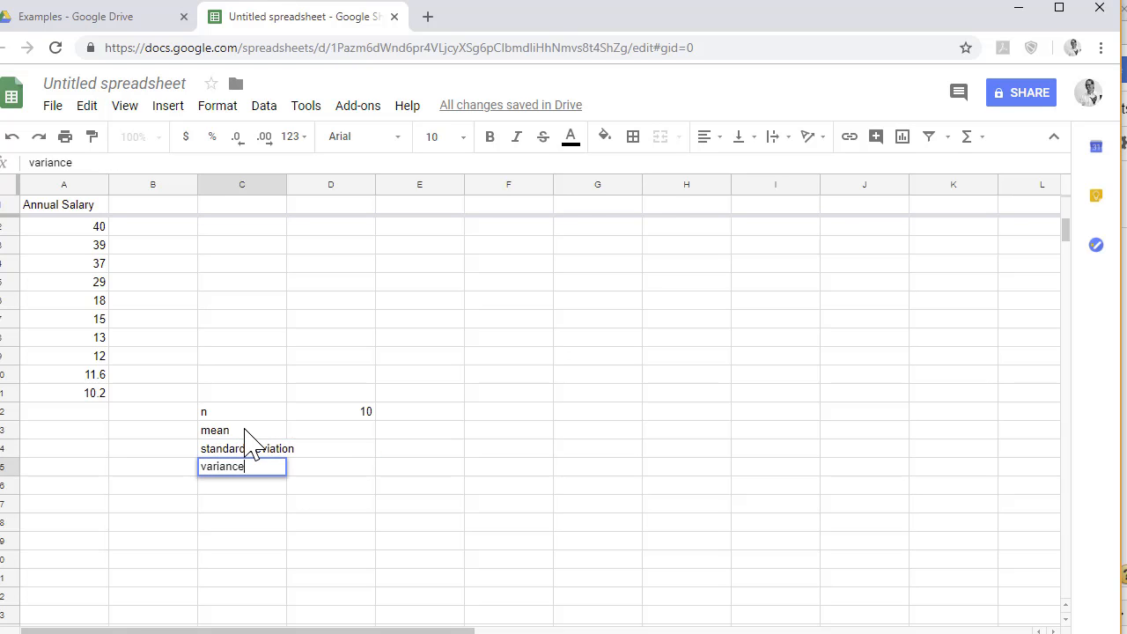
pyautogui.press('Return')
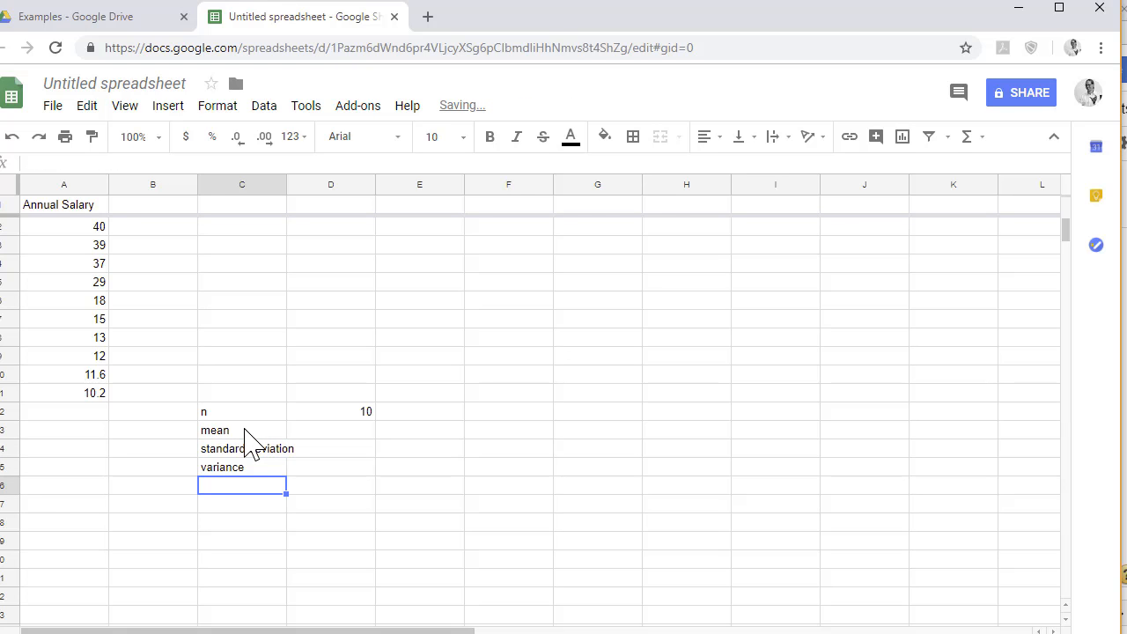
# Step: Compute the mean of the salaries in D13 with an AVERAGE formula over A2:A11
pyautogui.click(338, 432)
pyautogui.write('=')
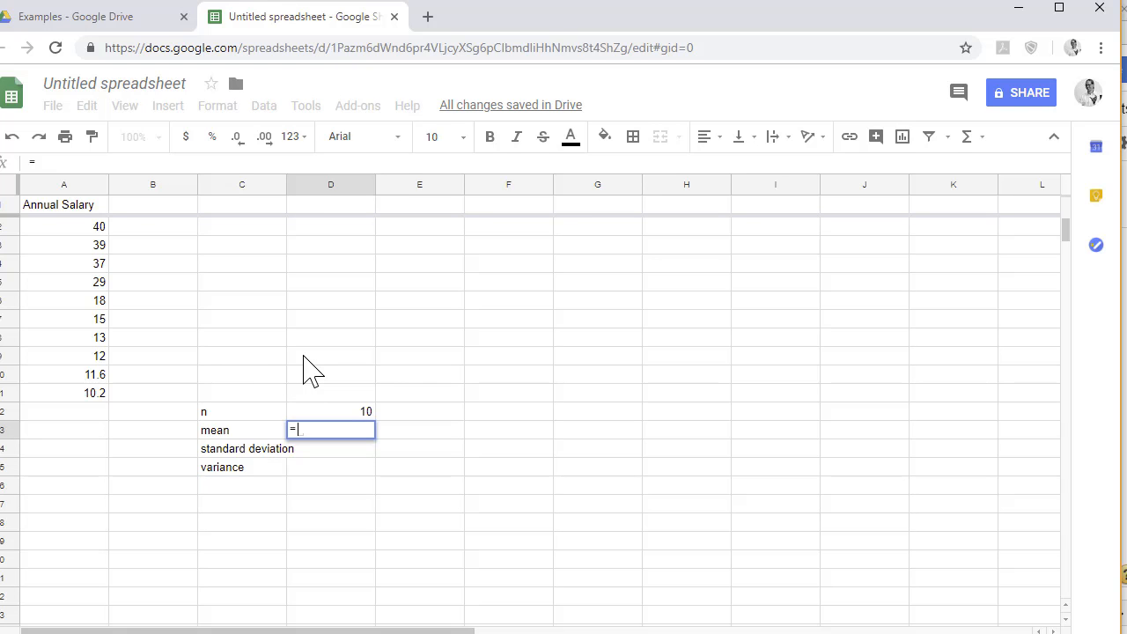
pyautogui.write('aver')
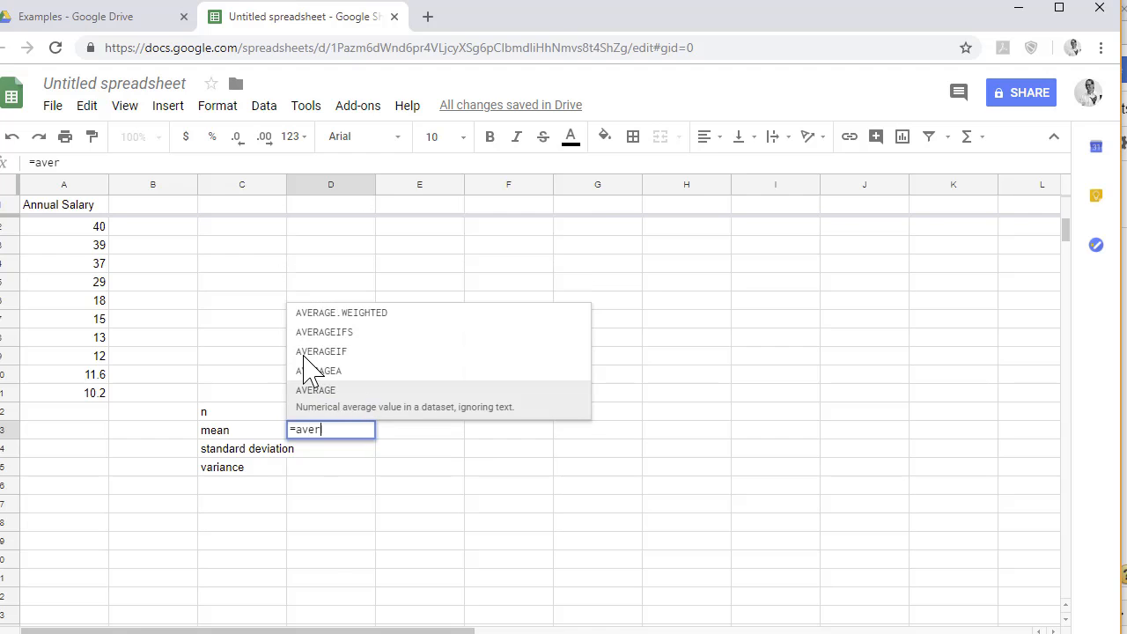
pyautogui.write('age(')
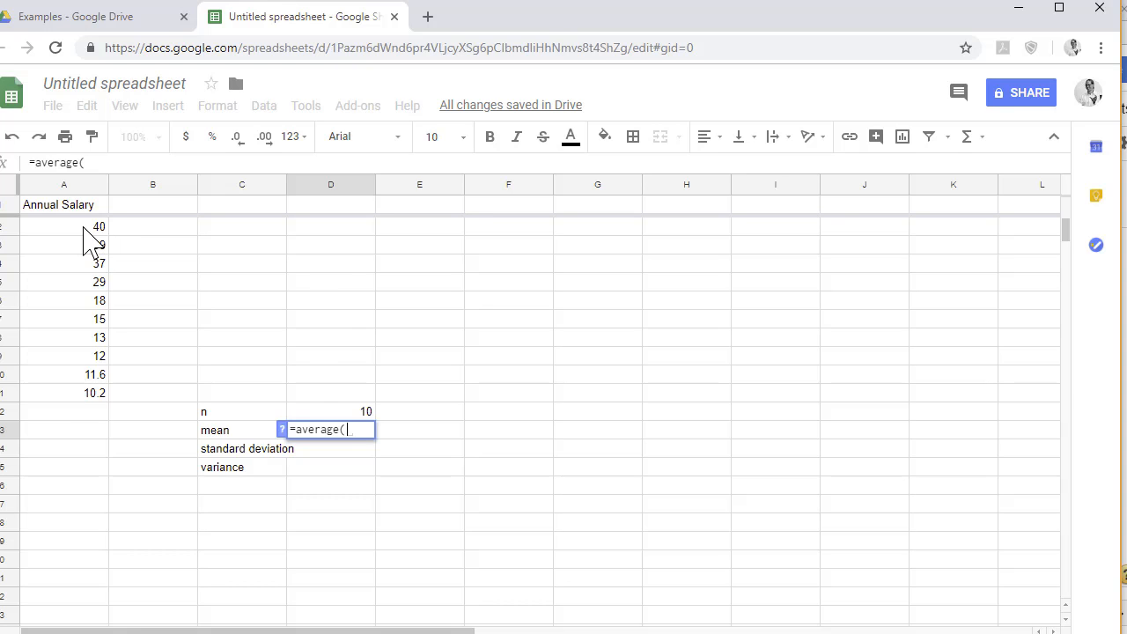
pyautogui.moveTo(83, 228); pyautogui.dragTo(62, 396)
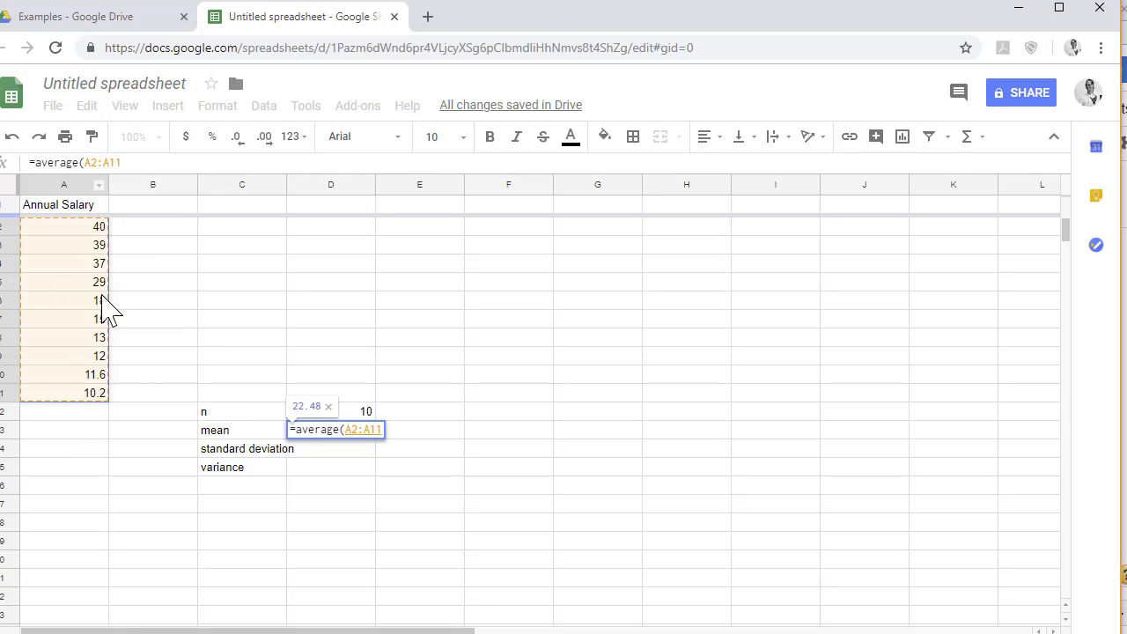
pyautogui.press('Return')
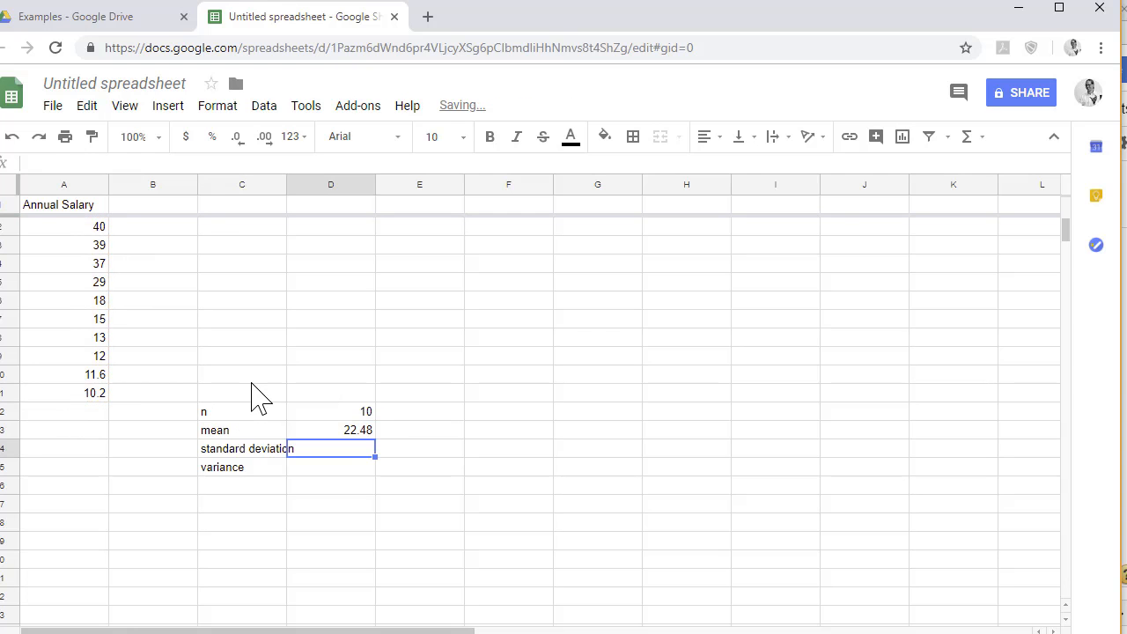
# Step: Compute the sample standard deviation of the salaries in D14 with a STDEV formula over A2:A11
pyautogui.write('=stdev')
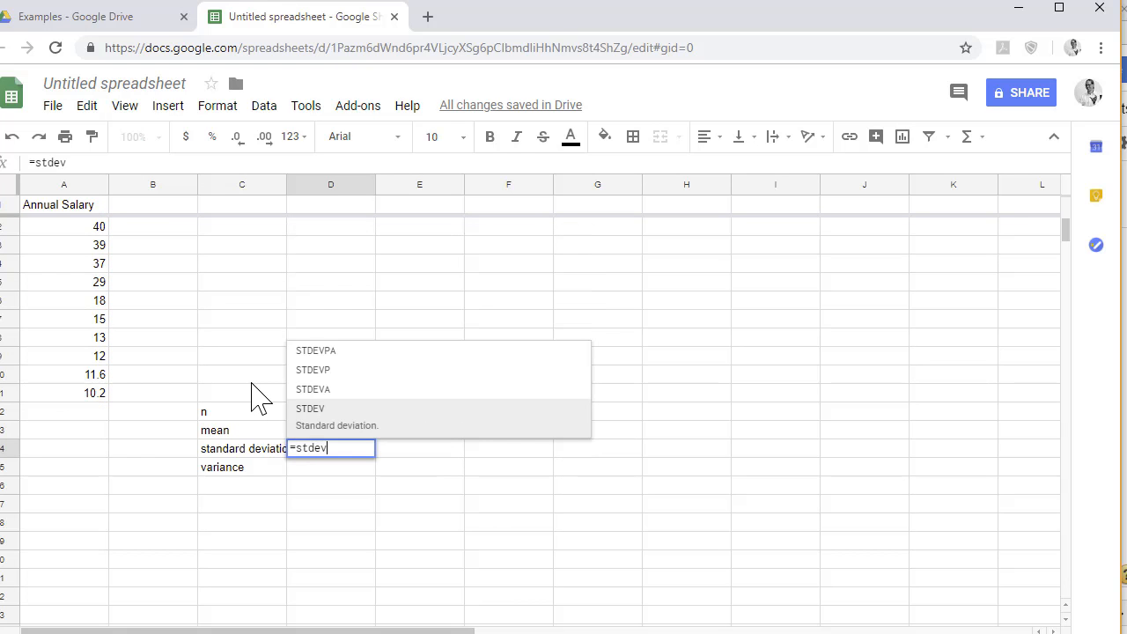
pyautogui.write('(')
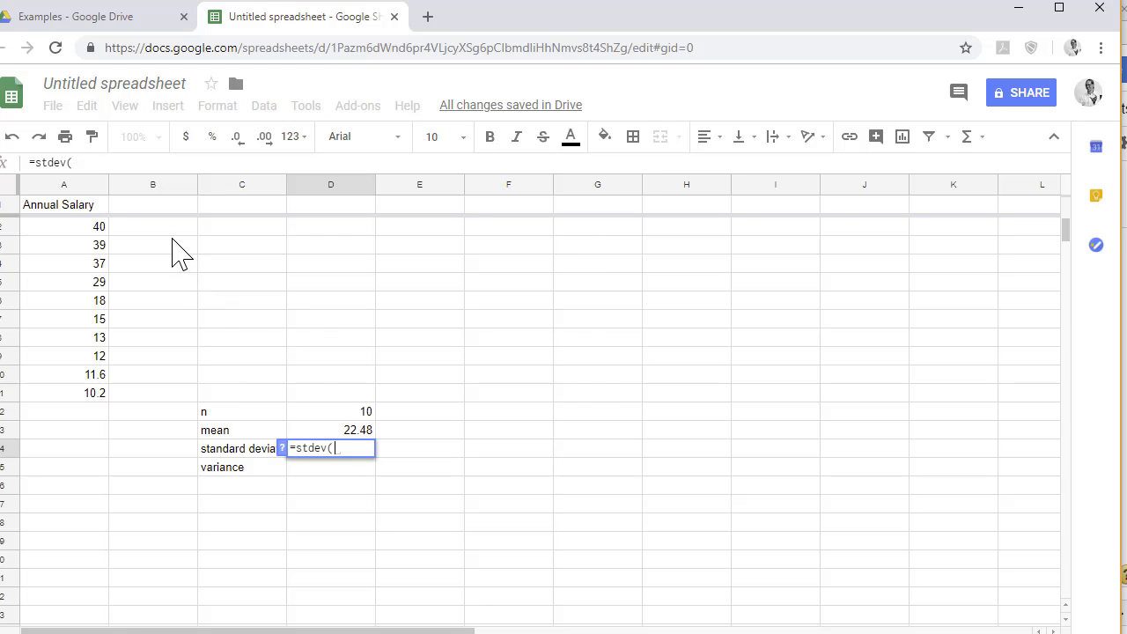
pyautogui.press('BackSpace')
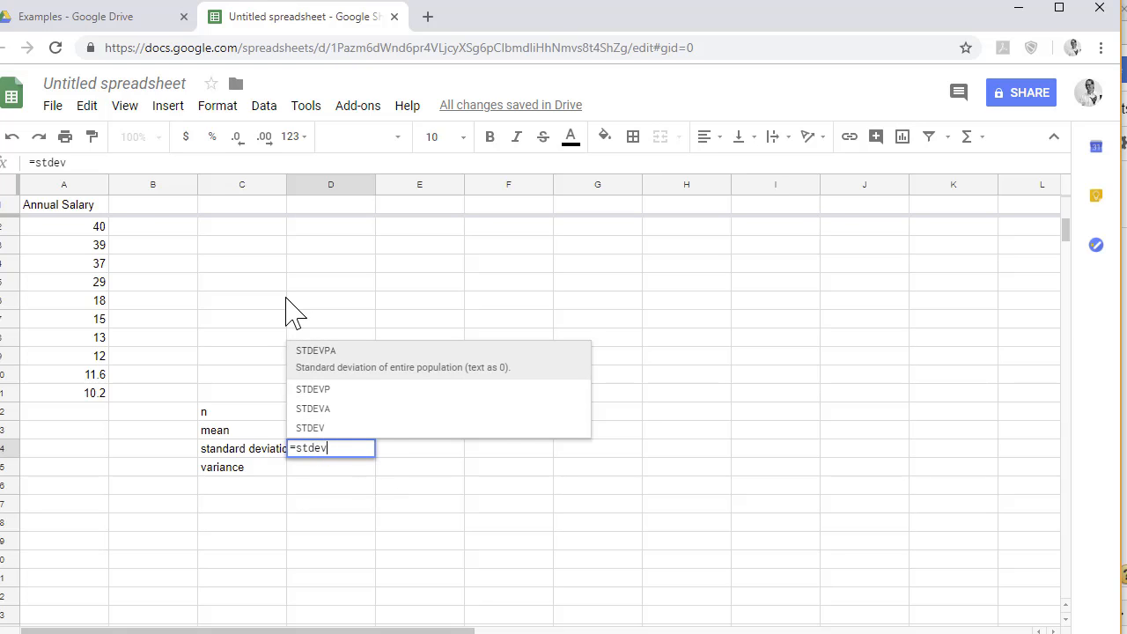
pyautogui.write('(')
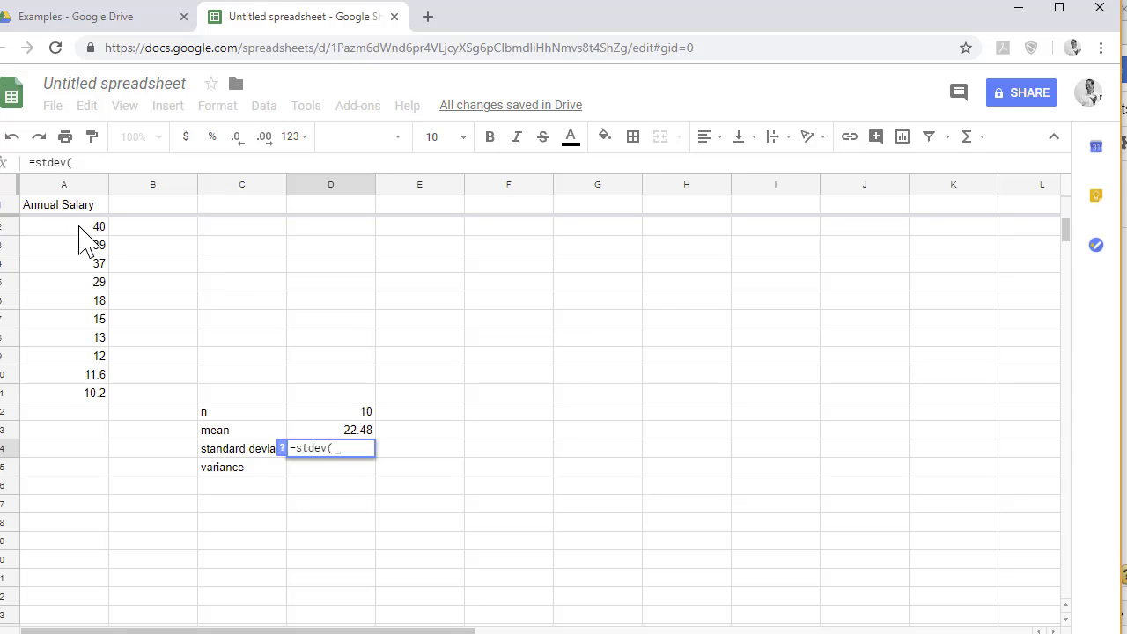
pyautogui.moveTo(78, 226); pyautogui.dragTo(72, 388)
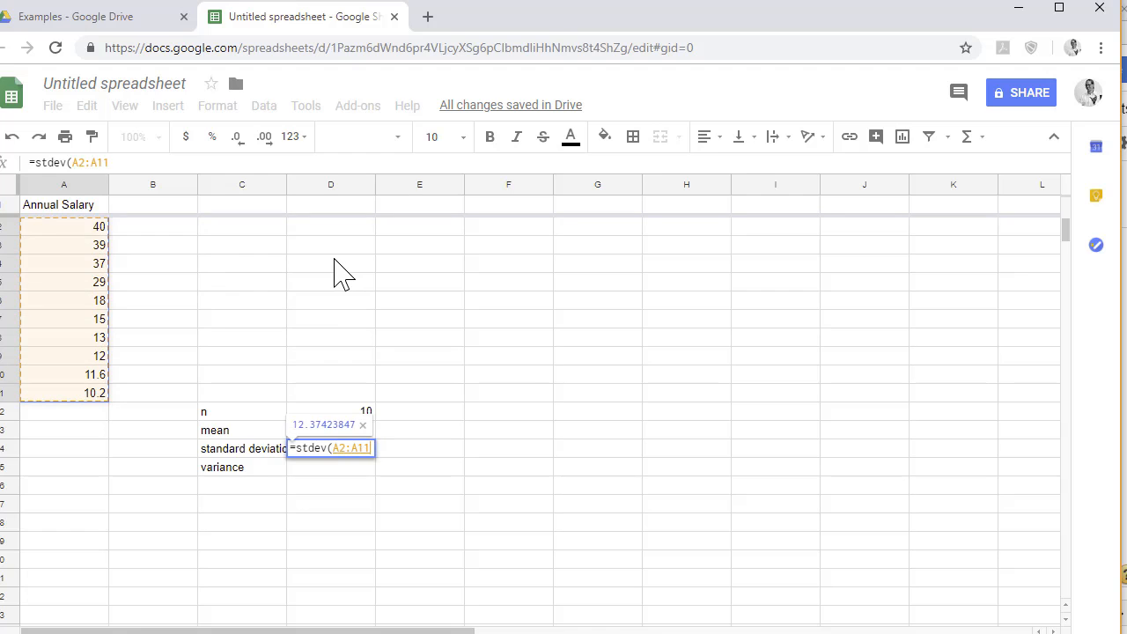
pyautogui.press('Return')
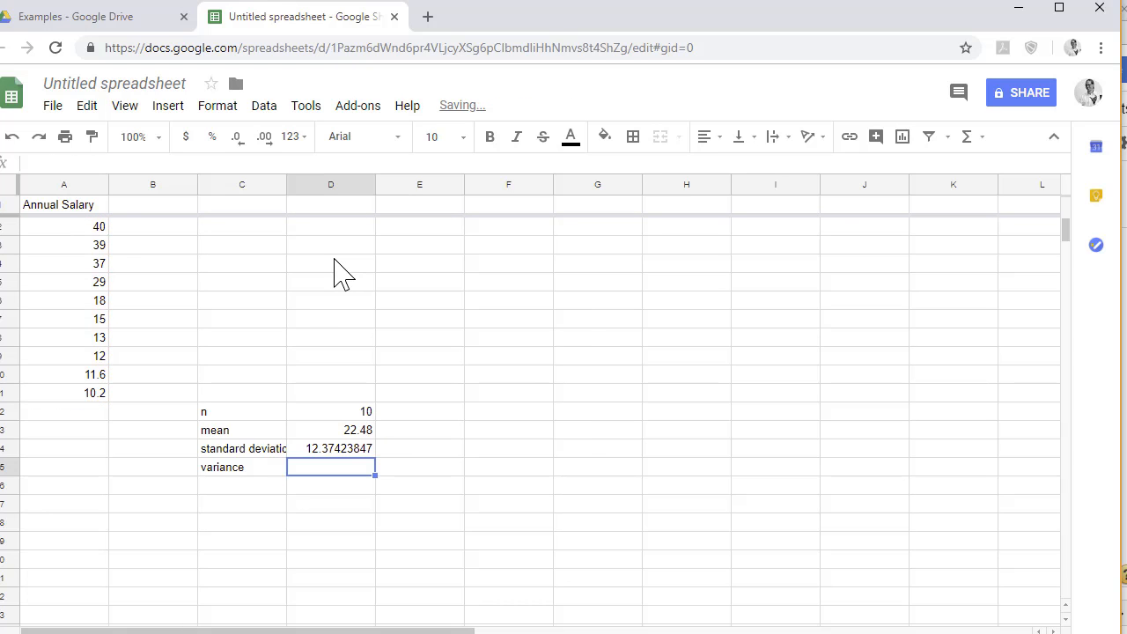
# Step: Compute the sample variance of the salaries in D15 with a VAR formula over A2:A11
pyautogui.write('=var')
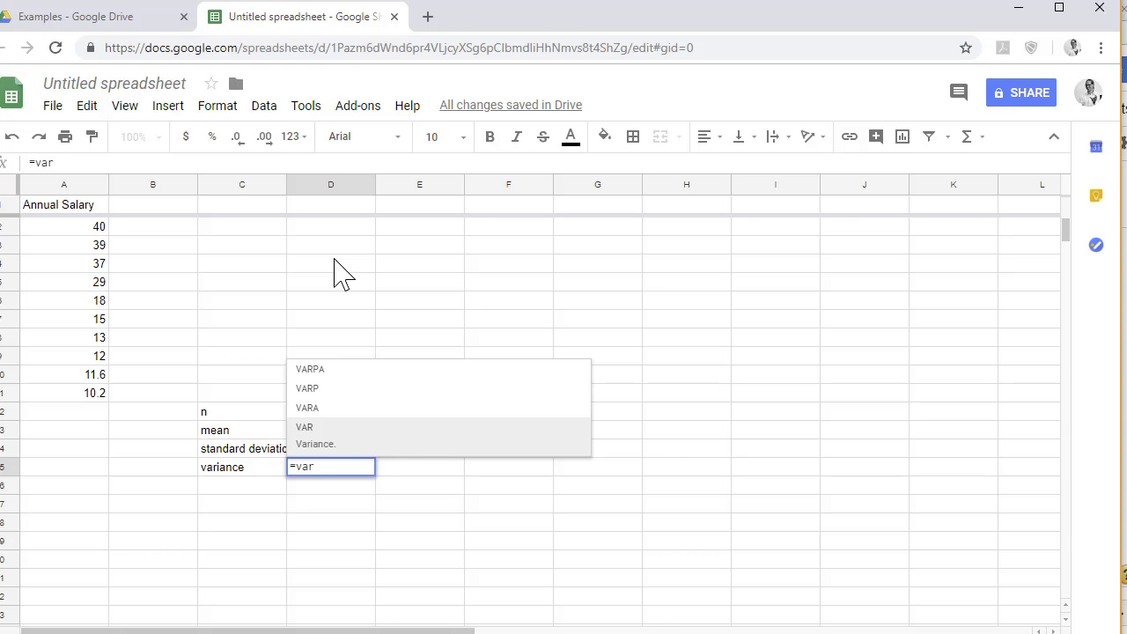
pyautogui.write('(')
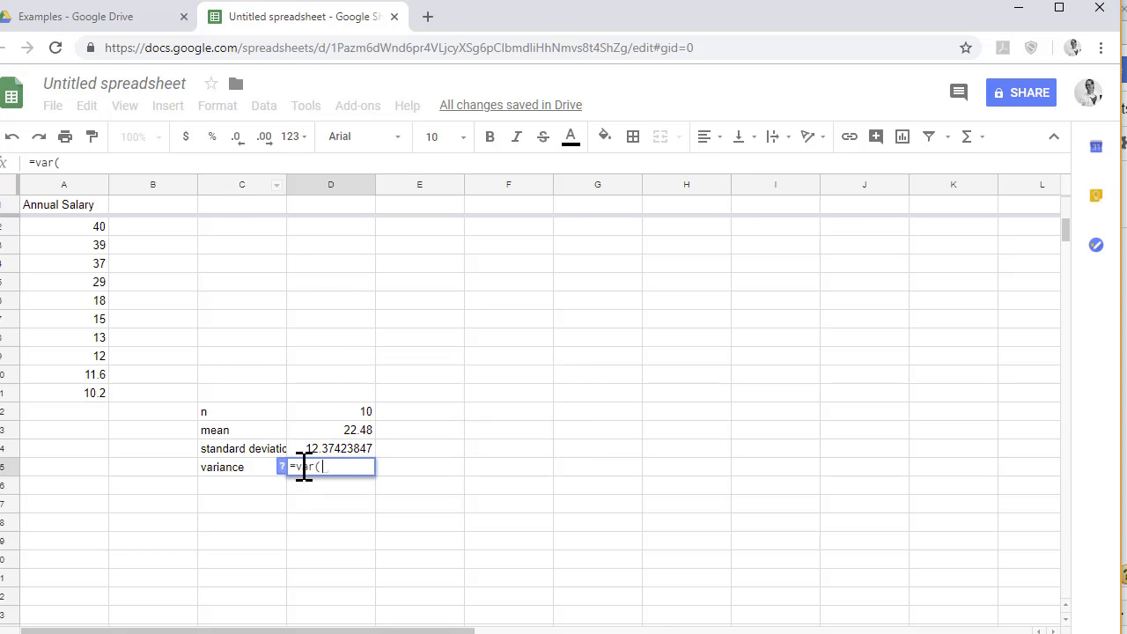
pyautogui.press('BackSpace')
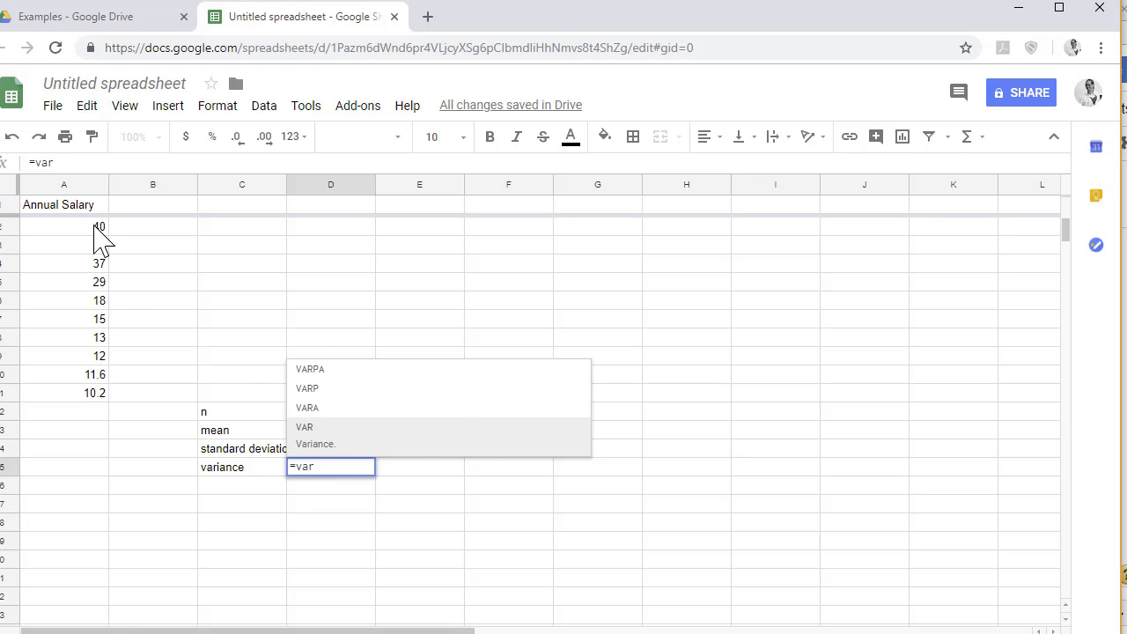
pyautogui.write('(')
pyautogui.moveTo(85, 231); pyautogui.dragTo(89, 407)
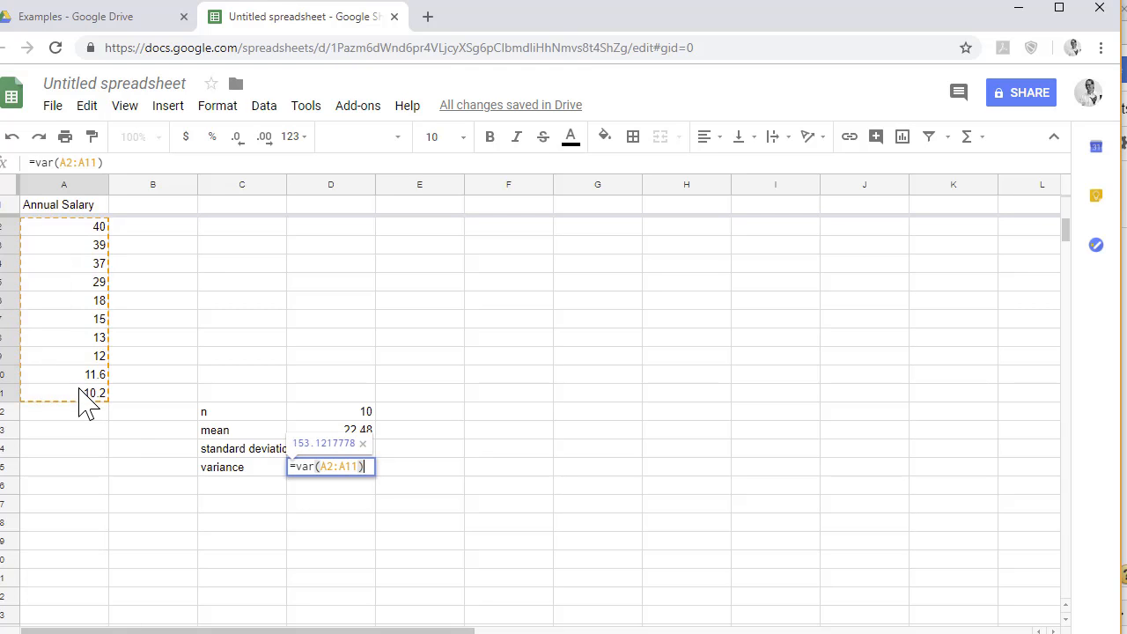
pyautogui.press('Return')
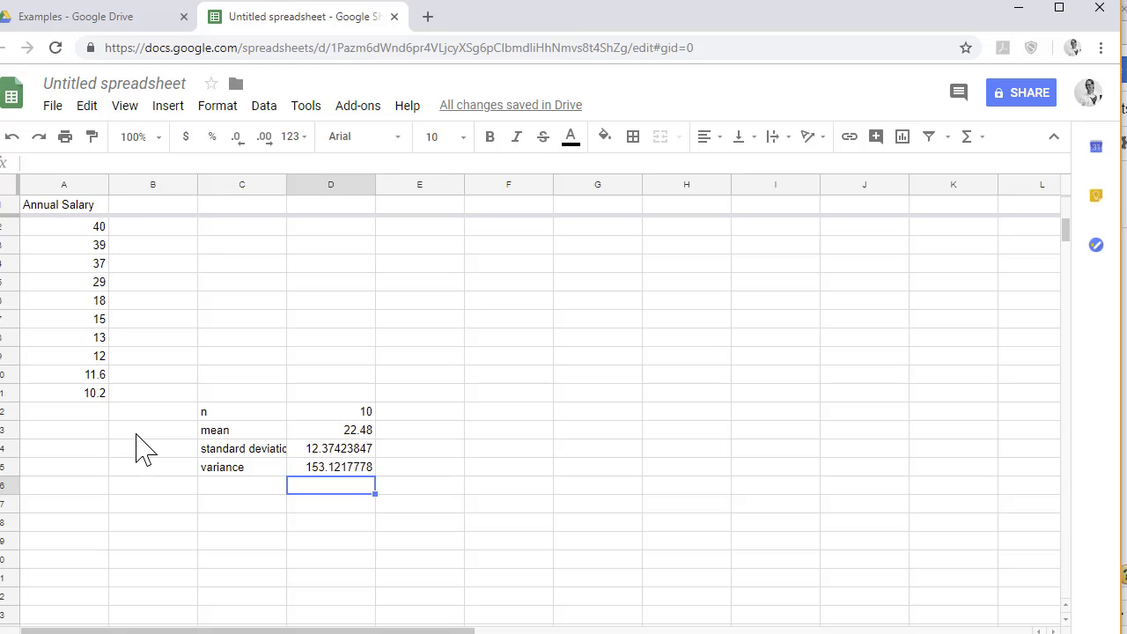
# Step: Enter the five-number summary labels "Min", "Q1", "Median", "Q3" and "Max" in cells C17 to C21, leaving row 16 blank
pyautogui.press('Left')
pyautogui.press('Down')
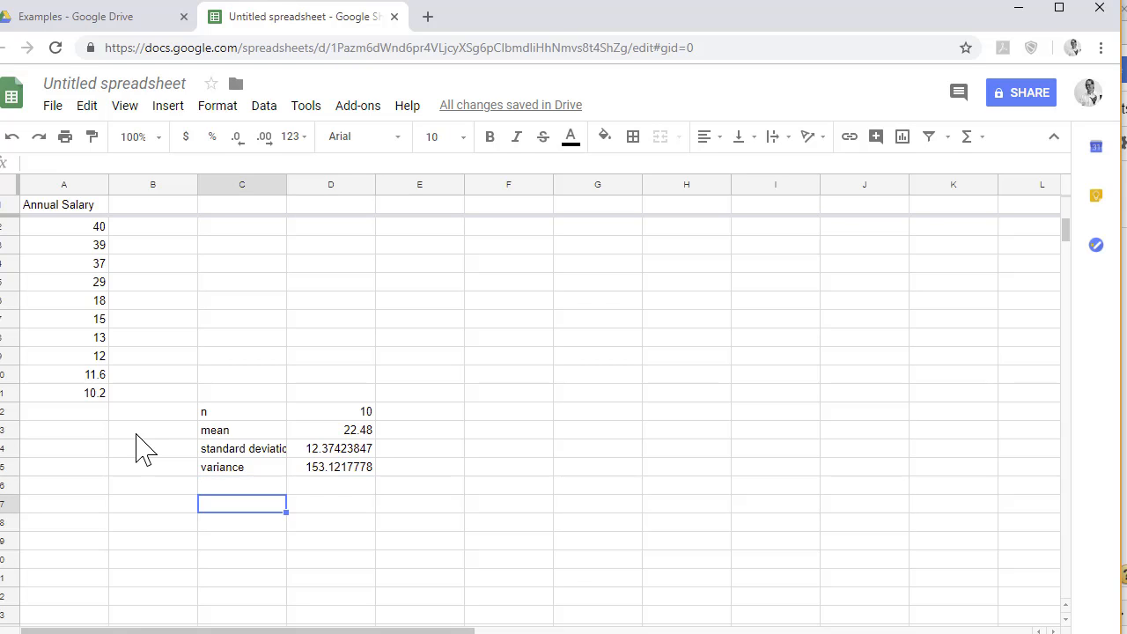
pyautogui.write('Min')
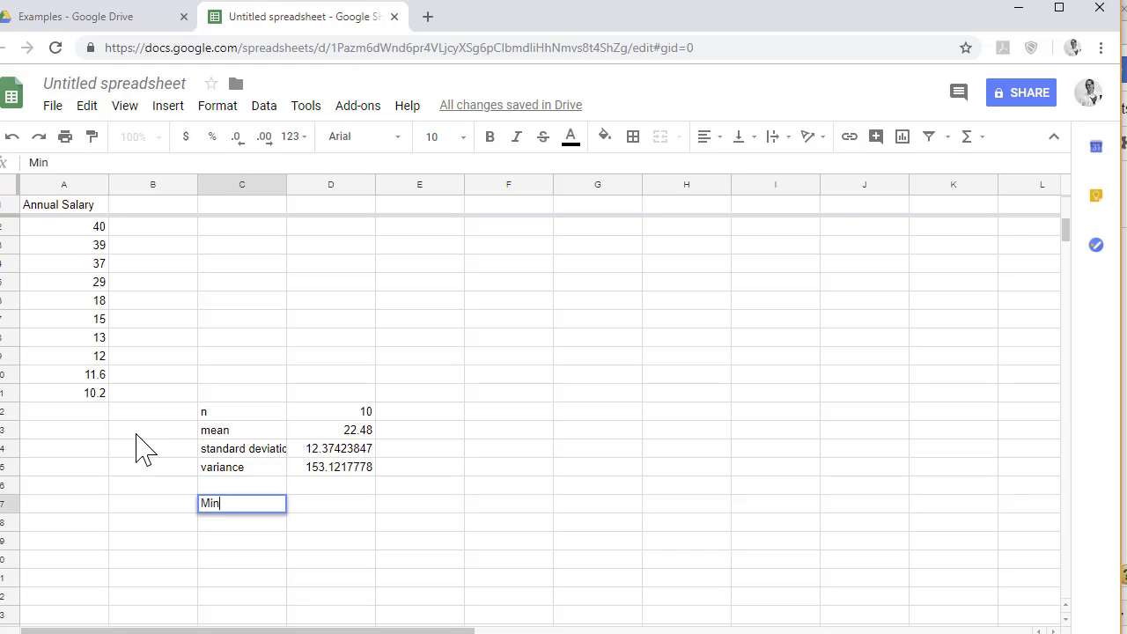
pyautogui.press('Return')
pyautogui.write('Q1')
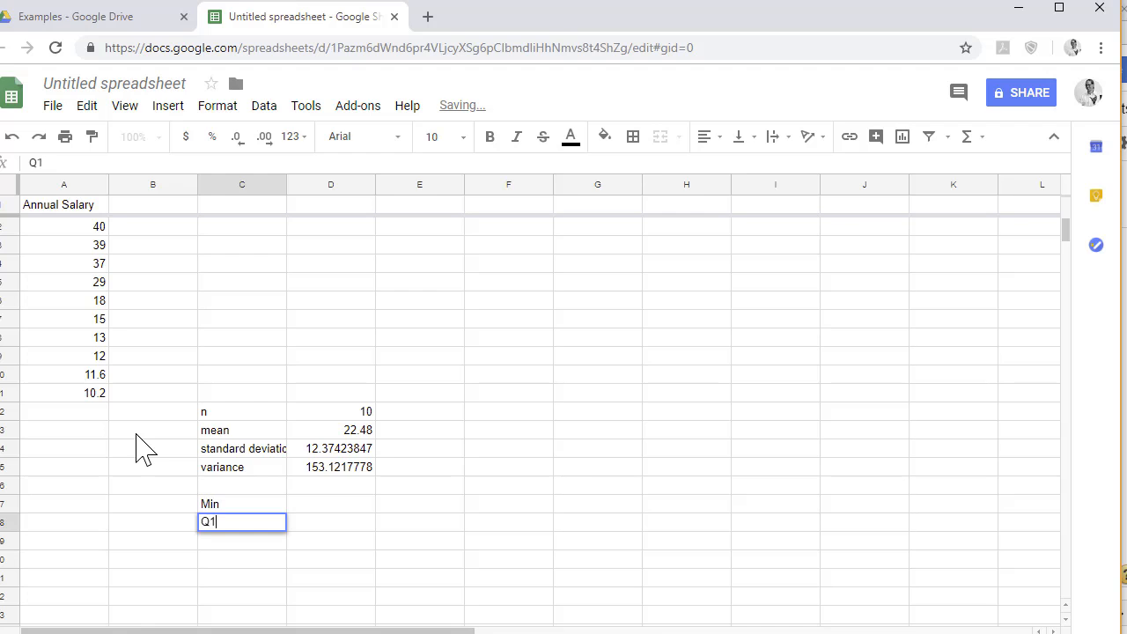
pyautogui.press('Return')
pyautogui.write('Median')
pyautogui.press('Return')
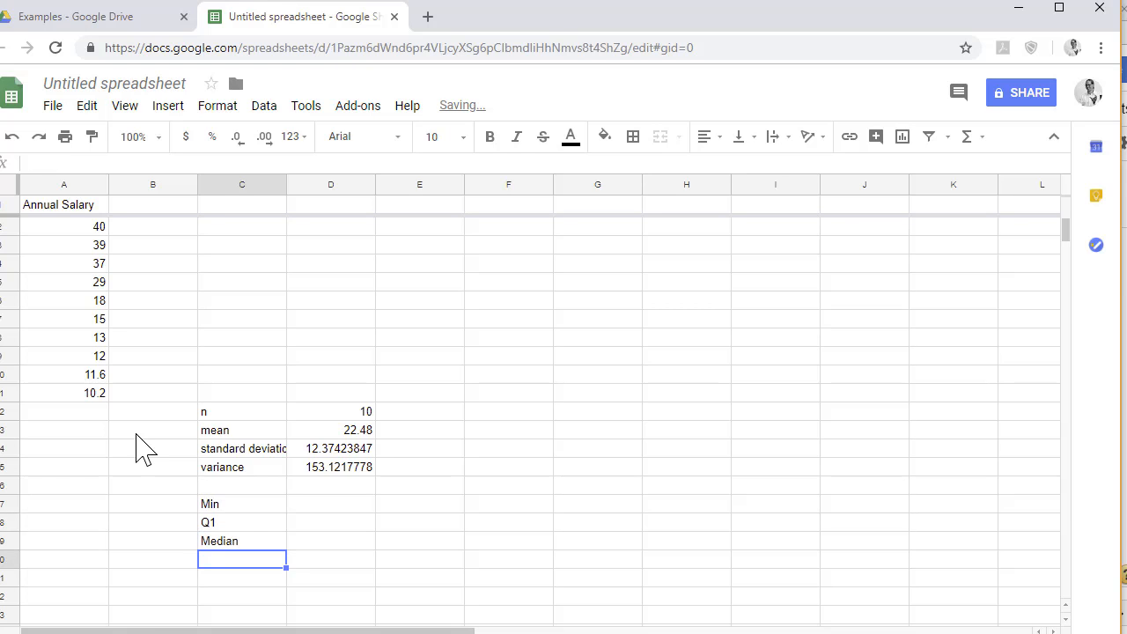
pyautogui.write('Q3')
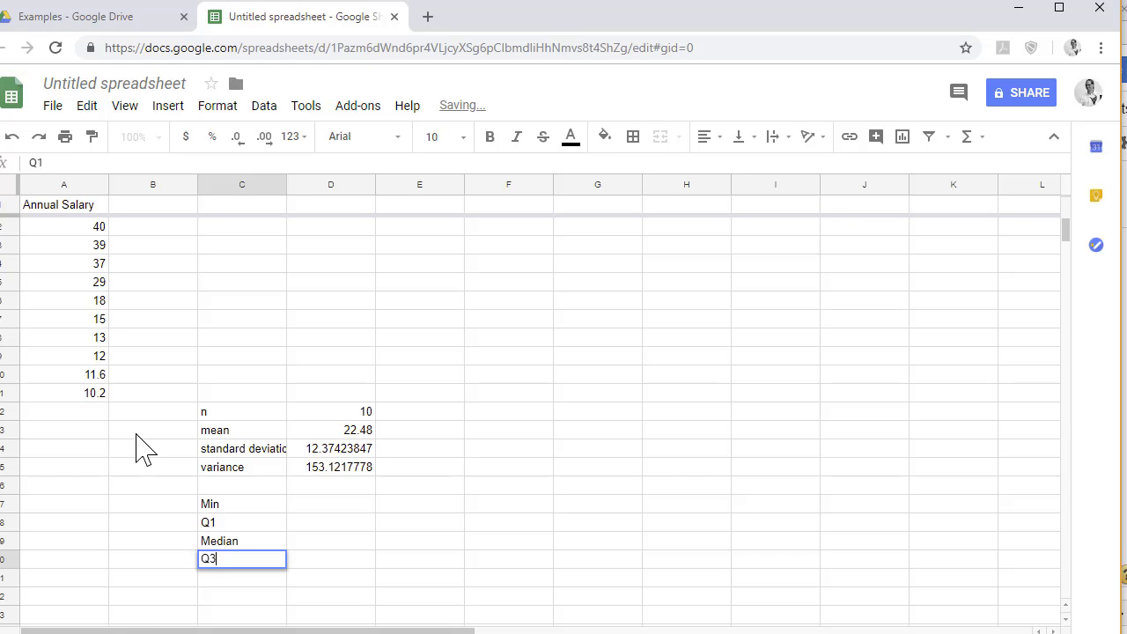
pyautogui.press('Return')
pyautogui.write('Max')
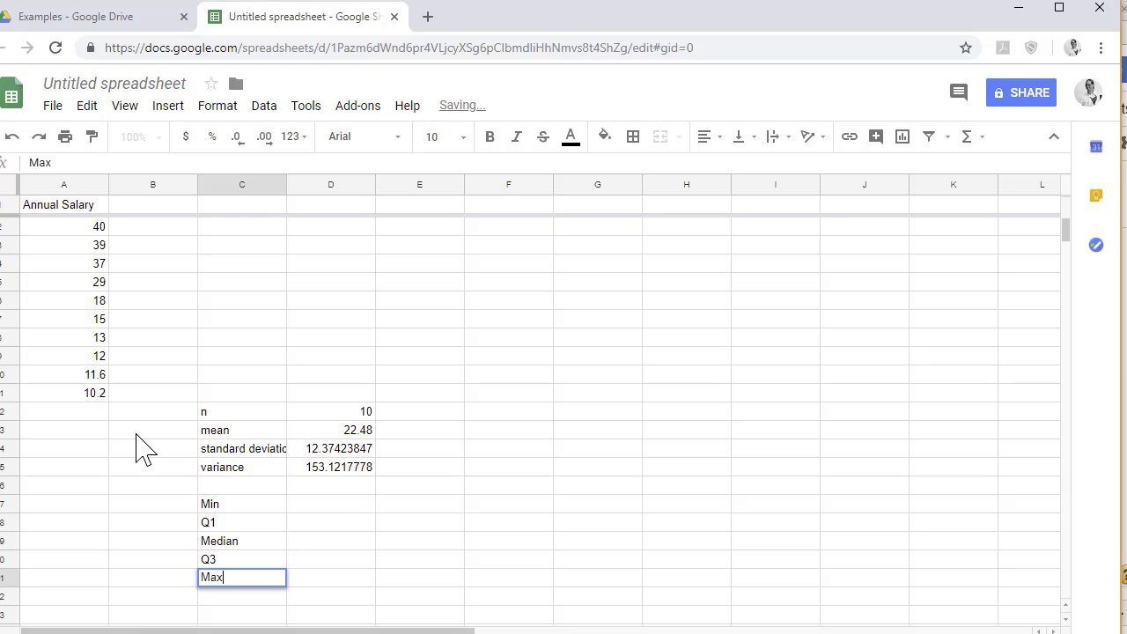
# Step: Compute the smallest salary in D17, beside the Min label, with a MIN formula over A2:A11
pyautogui.click(317, 507)
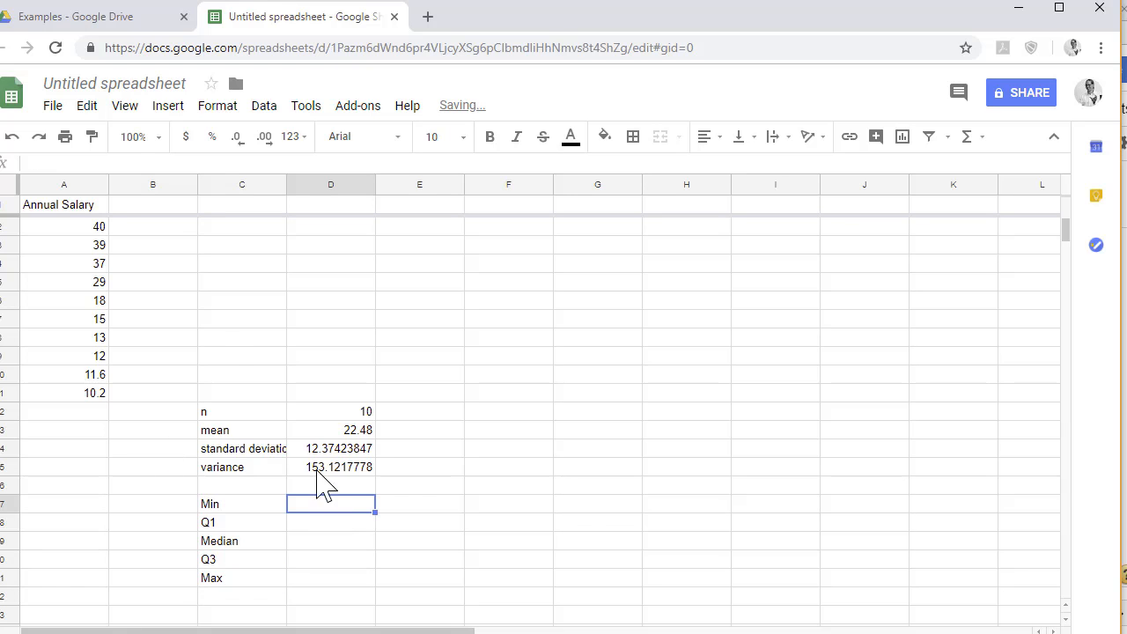
pyautogui.write('=')
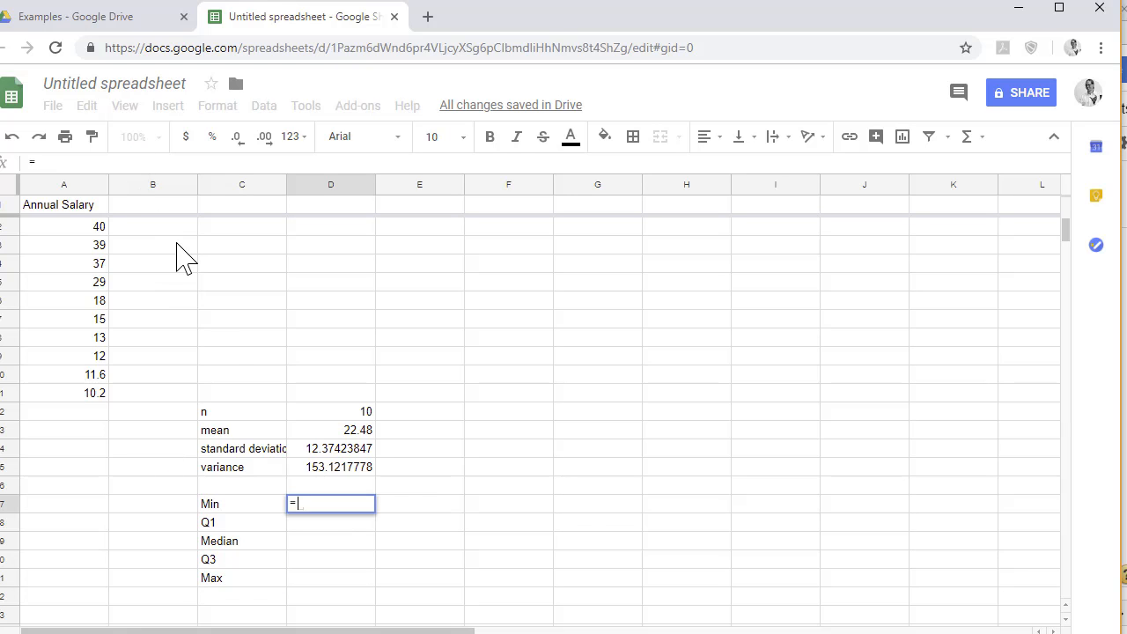
pyautogui.write('min(')
pyautogui.moveTo(81, 229); pyautogui.dragTo(71, 393)
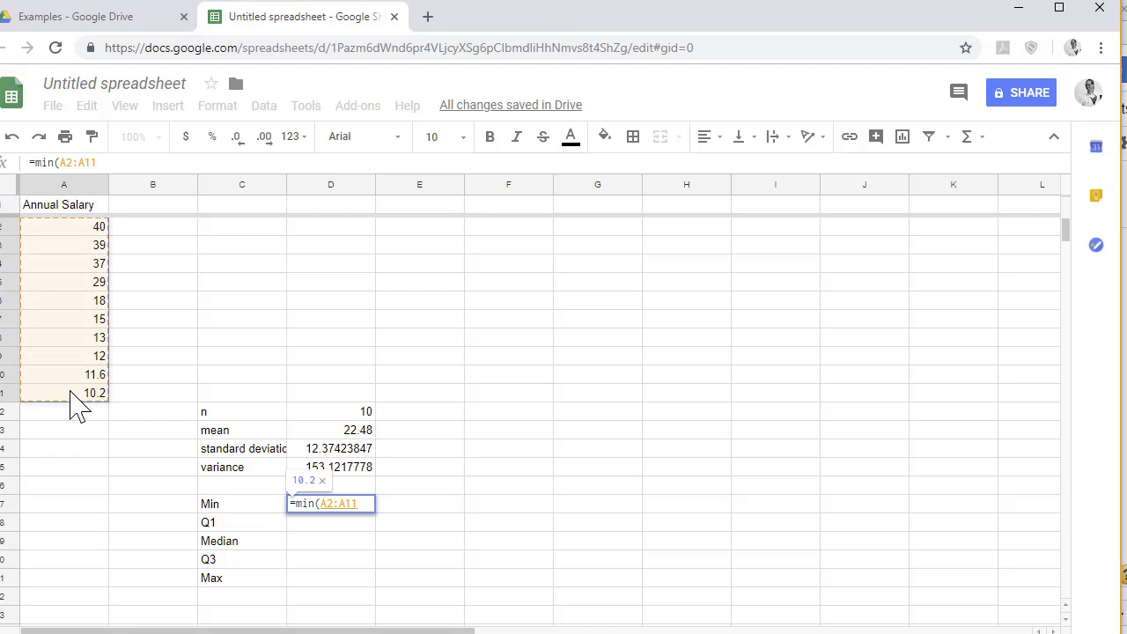
pyautogui.press('Return')
# Step: Compute the largest salary in D21, beside the Max label, with a MAX formula over A2:A11
pyautogui.press('Down')
pyautogui.press('Down')
pyautogui.press('Down')
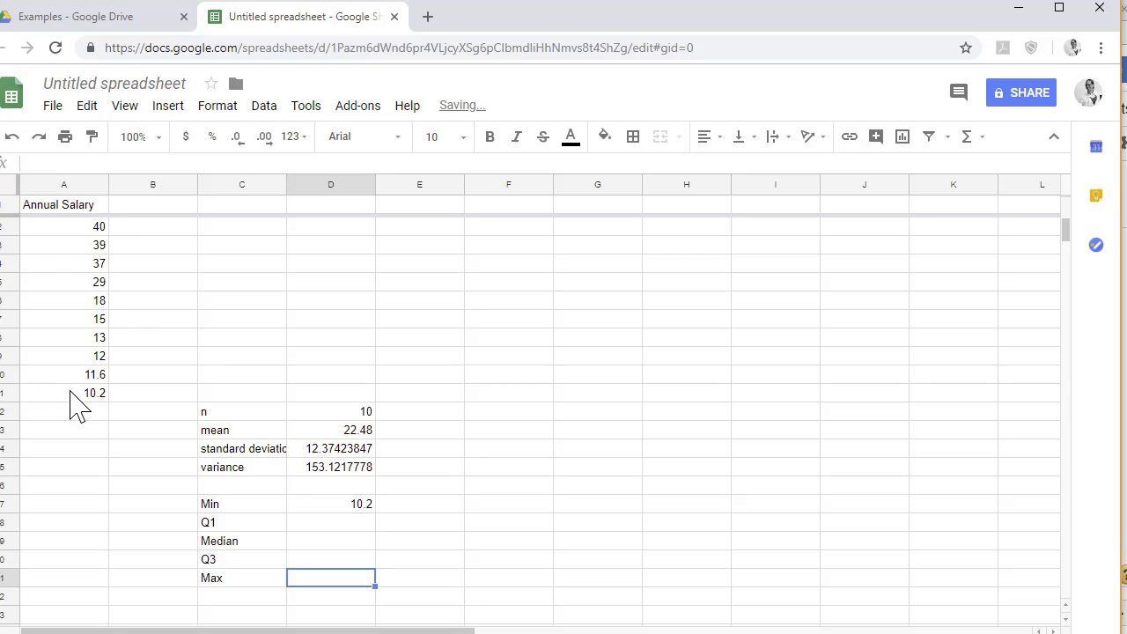
pyautogui.write('=max(')
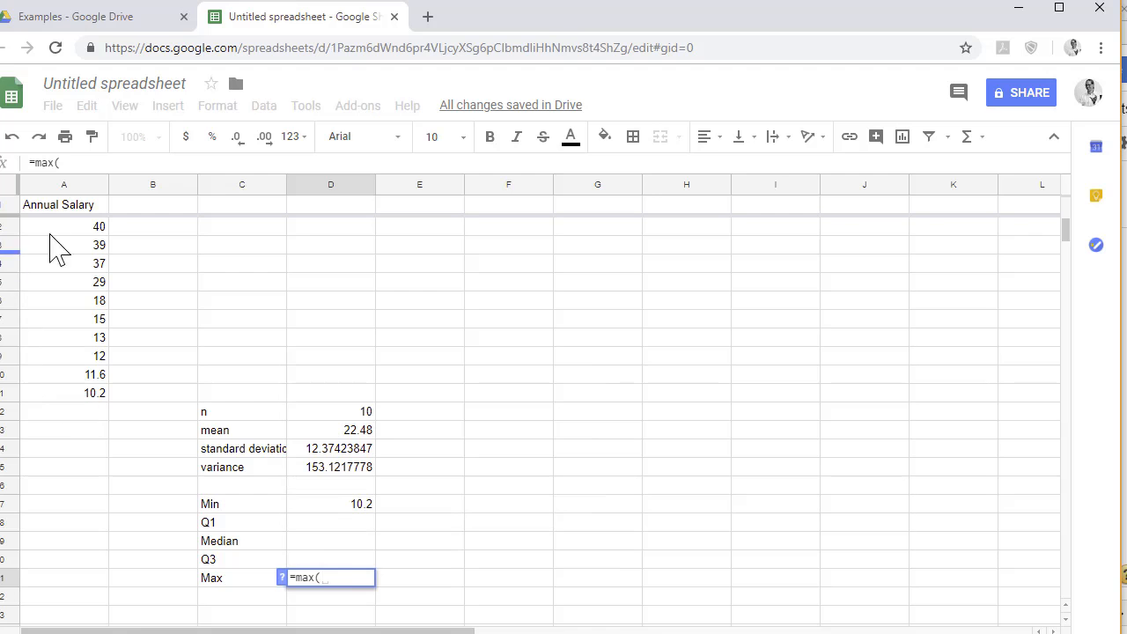
pyautogui.moveTo(54, 231); pyautogui.dragTo(67, 390)
pyautogui.press('Return')
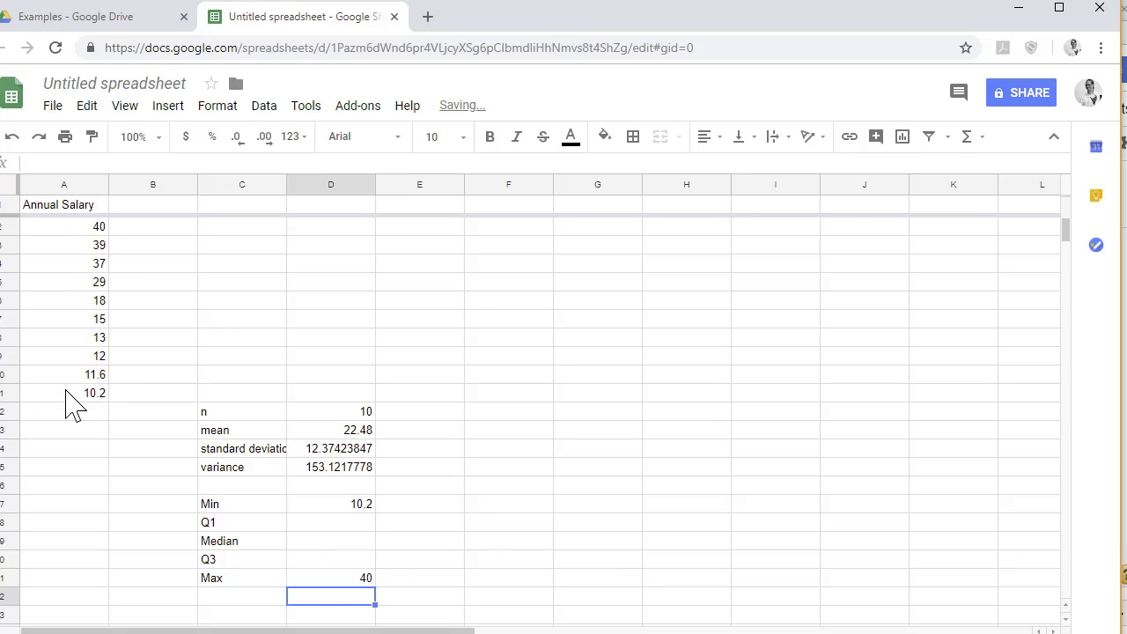
# Step: Compute the median salary in D19, beside the Median label, with a MEDIAN formula over A2:A11
pyautogui.click(335, 539)
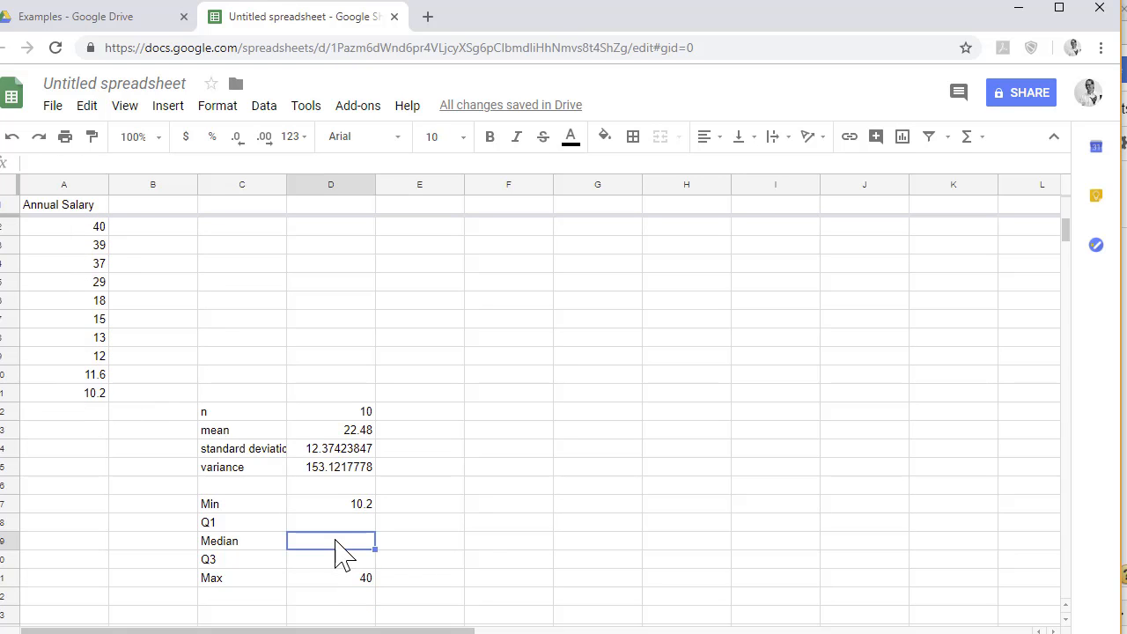
pyautogui.write('=meid')
pyautogui.press('BackSpace')
pyautogui.press('BackSpace')
pyautogui.write('d')
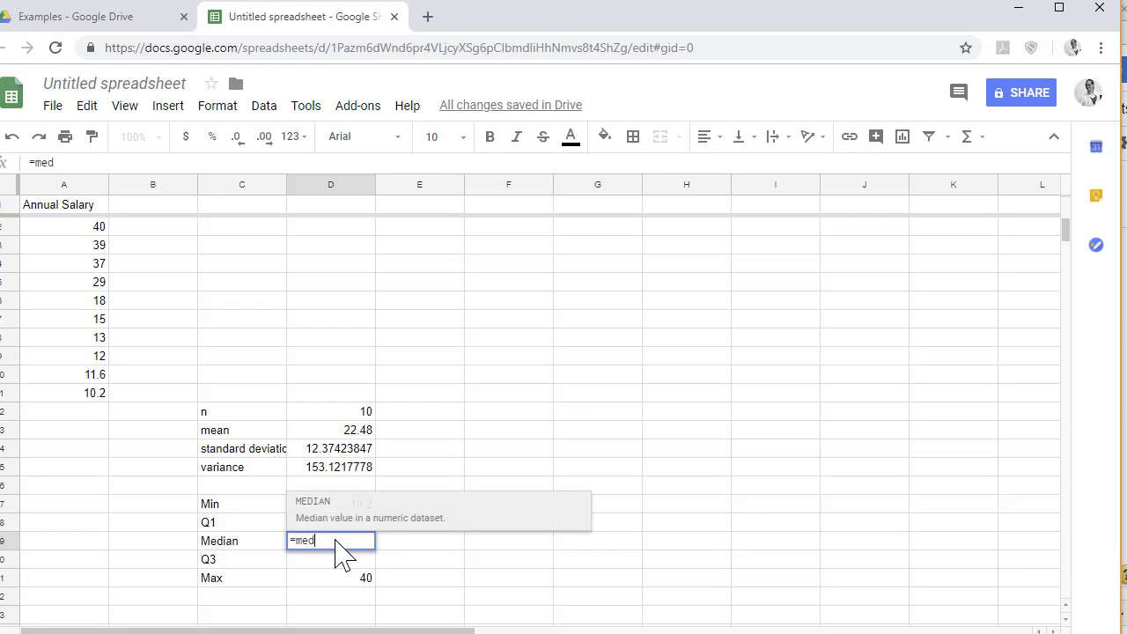
pyautogui.write('ian(')
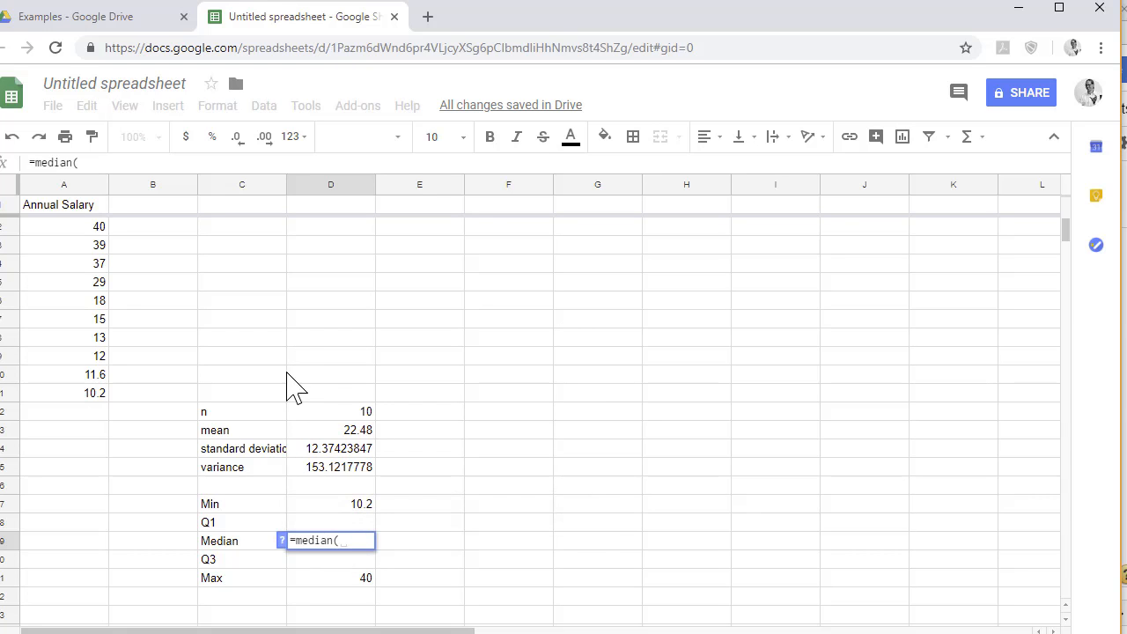
pyautogui.click(91, 226)
pyautogui.moveTo(88, 281); pyautogui.dragTo(76, 414)
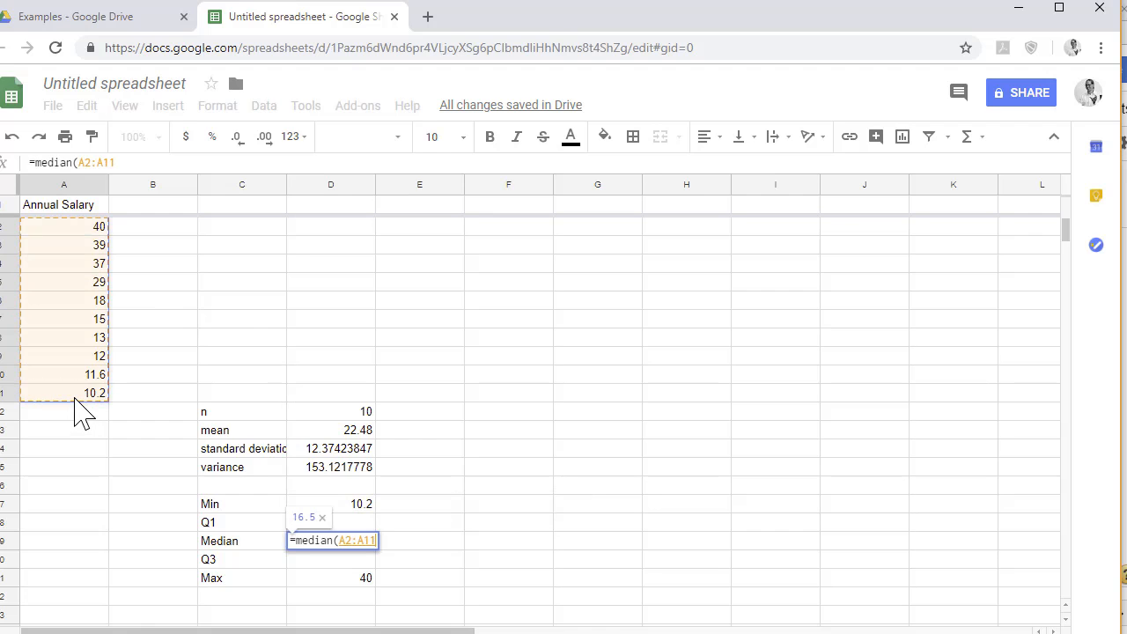
pyautogui.press('Return')
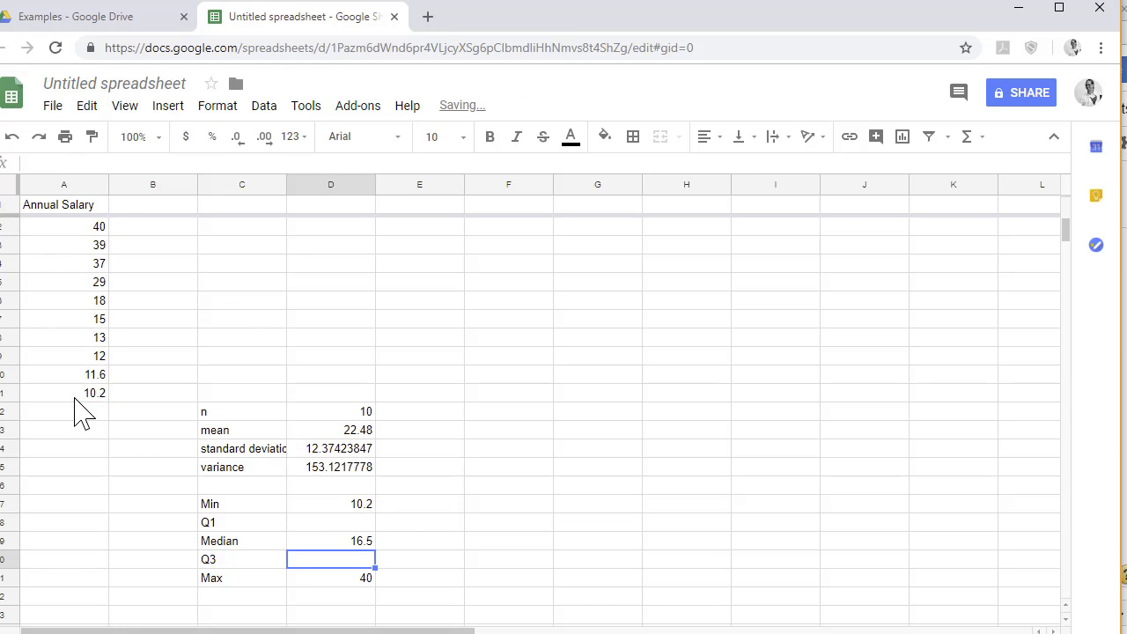
# Step: Compute the first quartile in D18, beside the Q1 label, with a QUARTILE formula over A2:A11 and quartile number 1
pyautogui.click(309, 523)
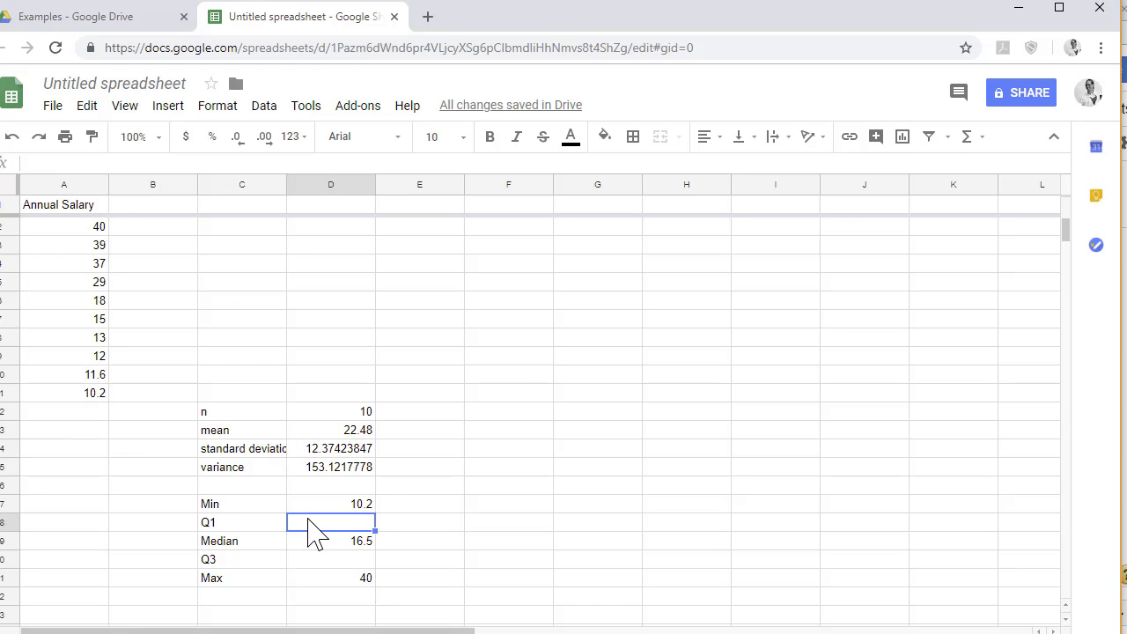
pyautogui.write('=')
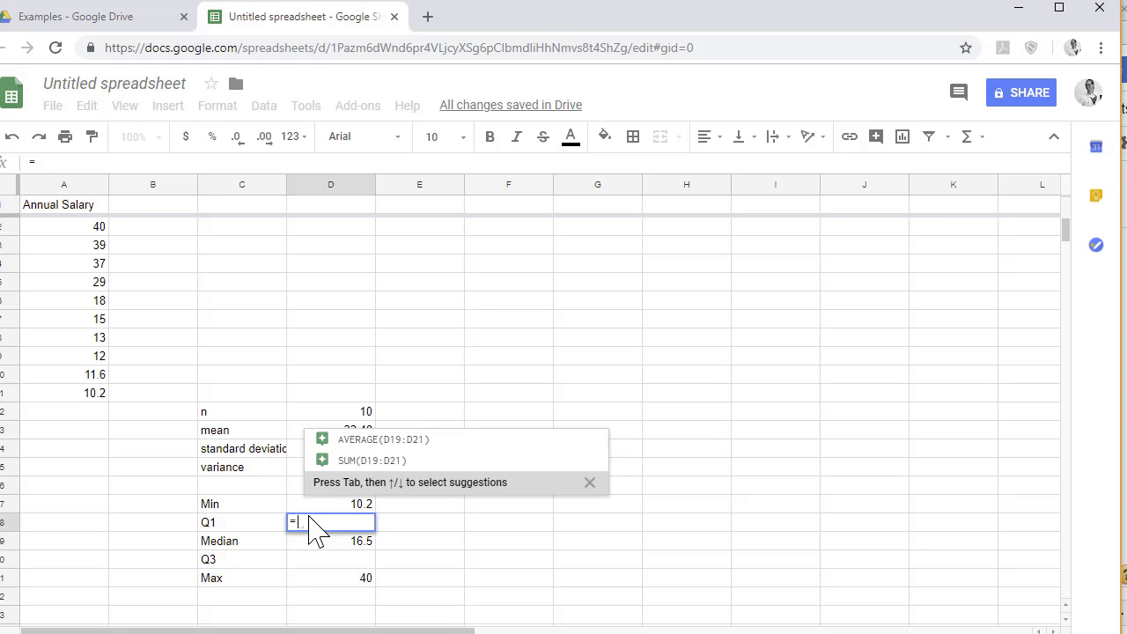
pyautogui.write('q')
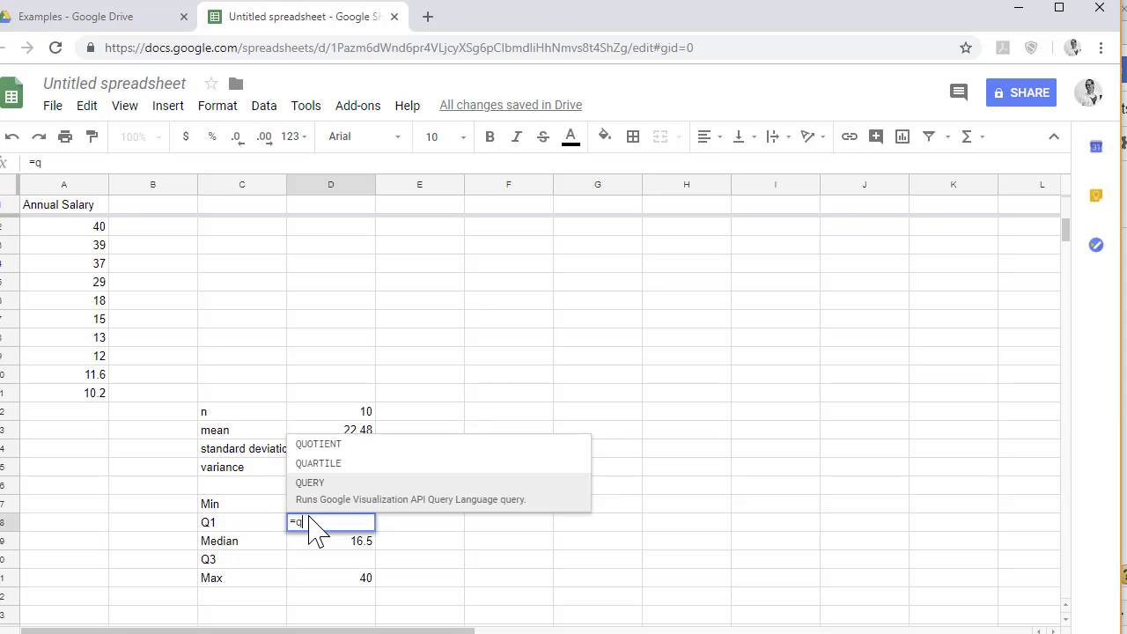
pyautogui.write('uar')
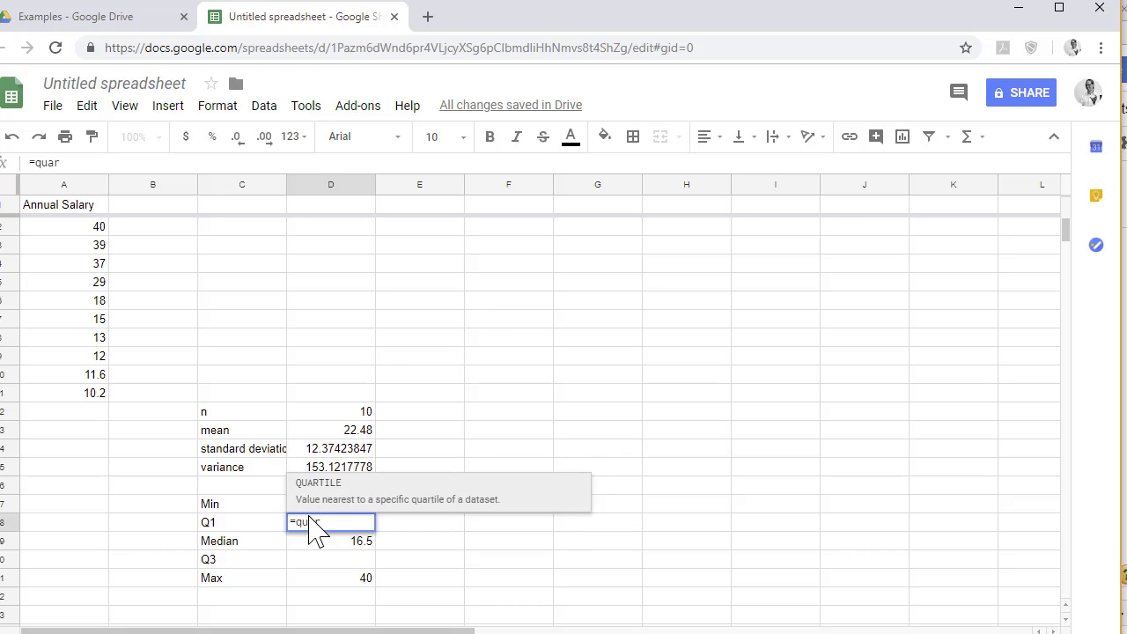
pyautogui.click(314, 495)
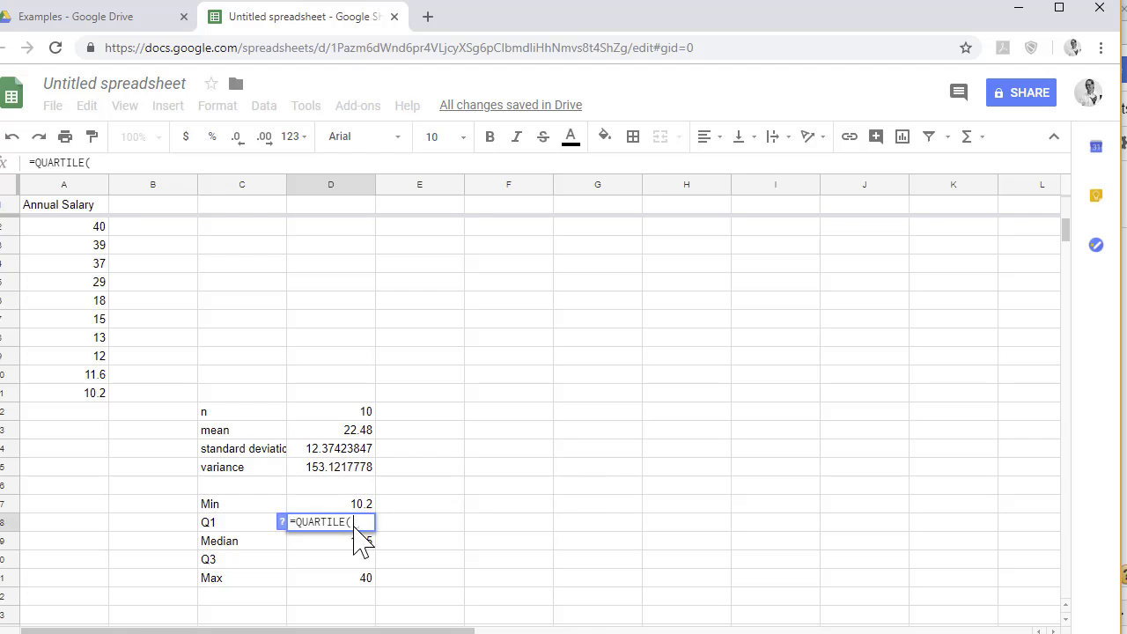
pyautogui.click(281, 522)
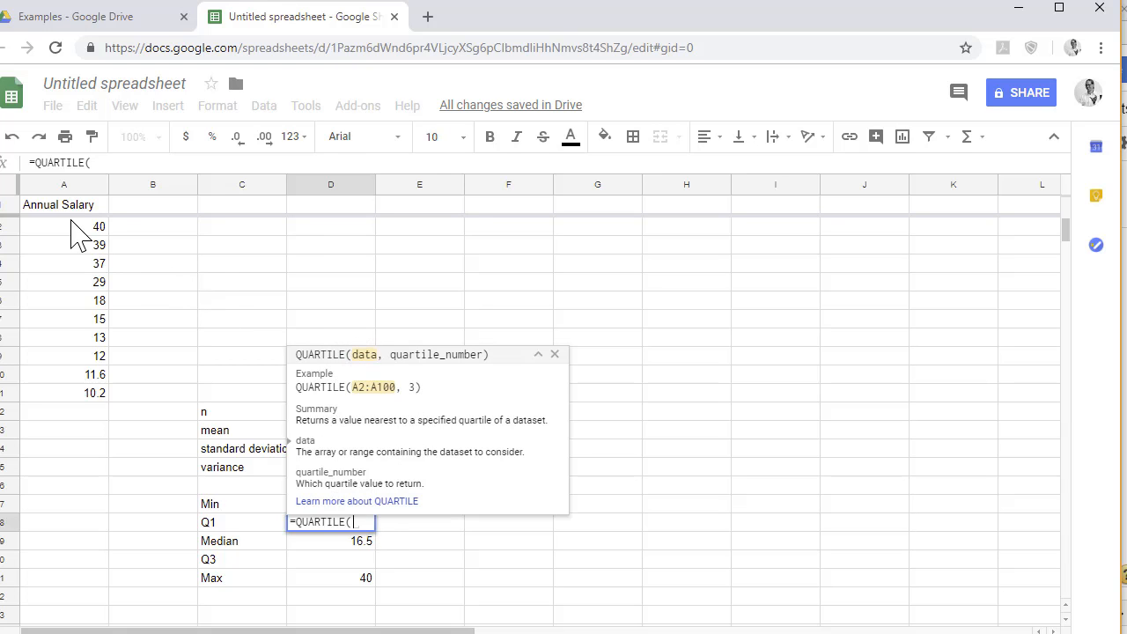
pyautogui.moveTo(75, 229); pyautogui.dragTo(78, 407)
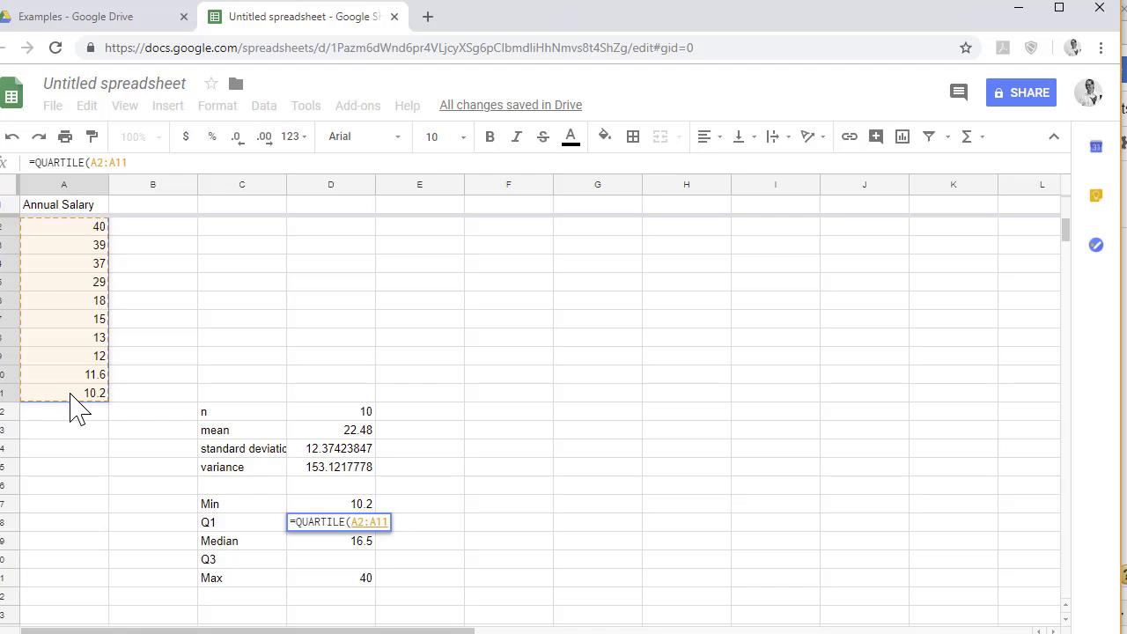
pyautogui.write(',')
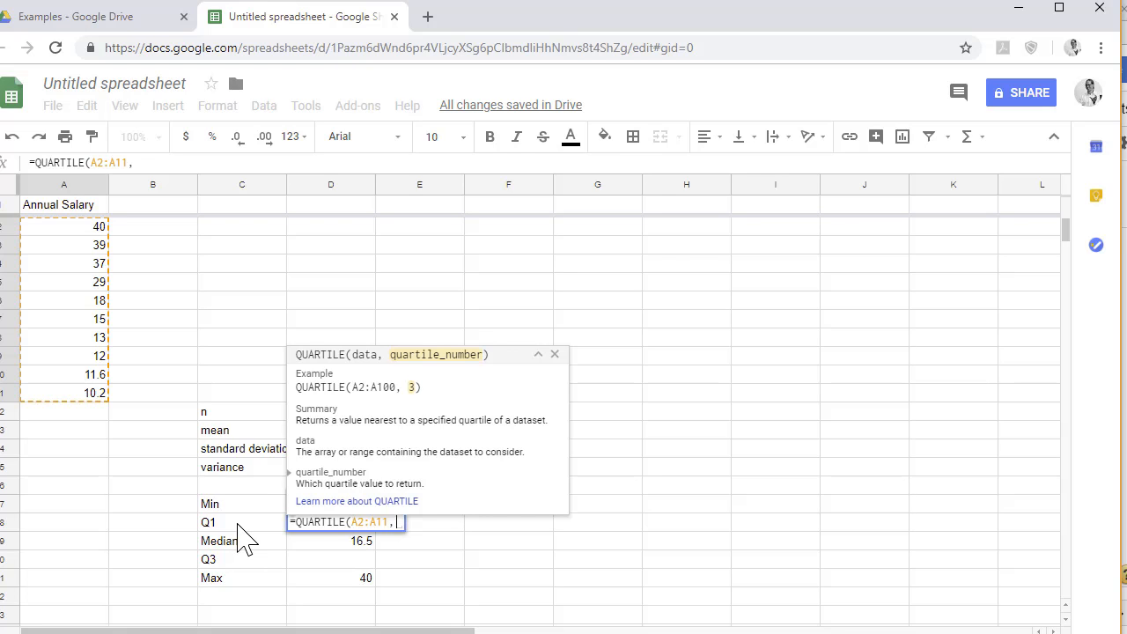
pyautogui.write('1')
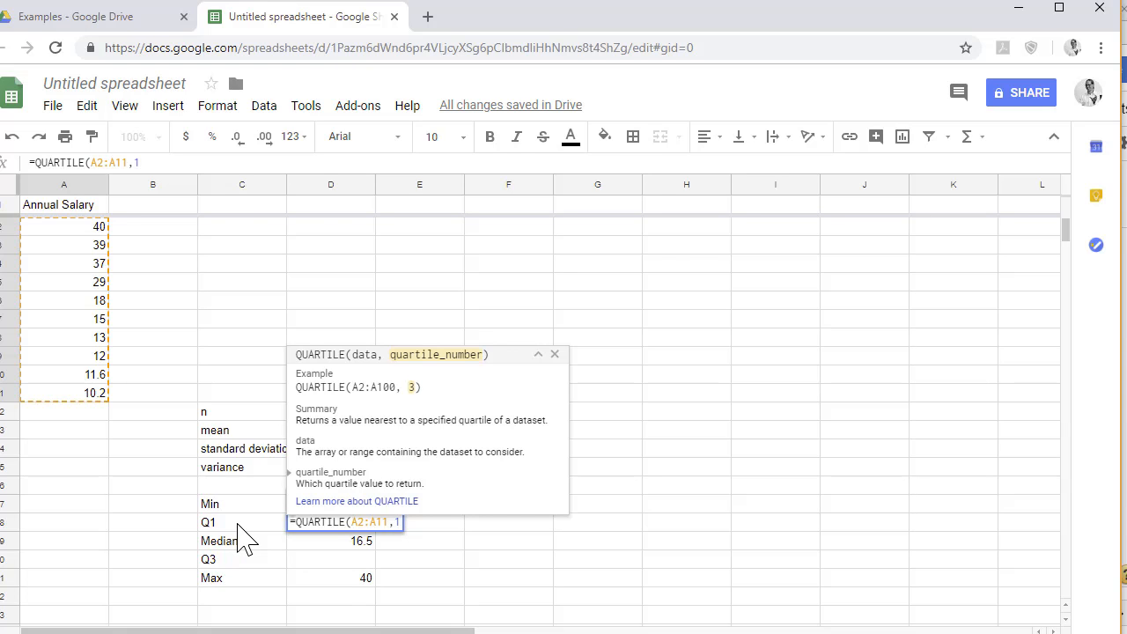
pyautogui.write(')')
pyautogui.press('Return')
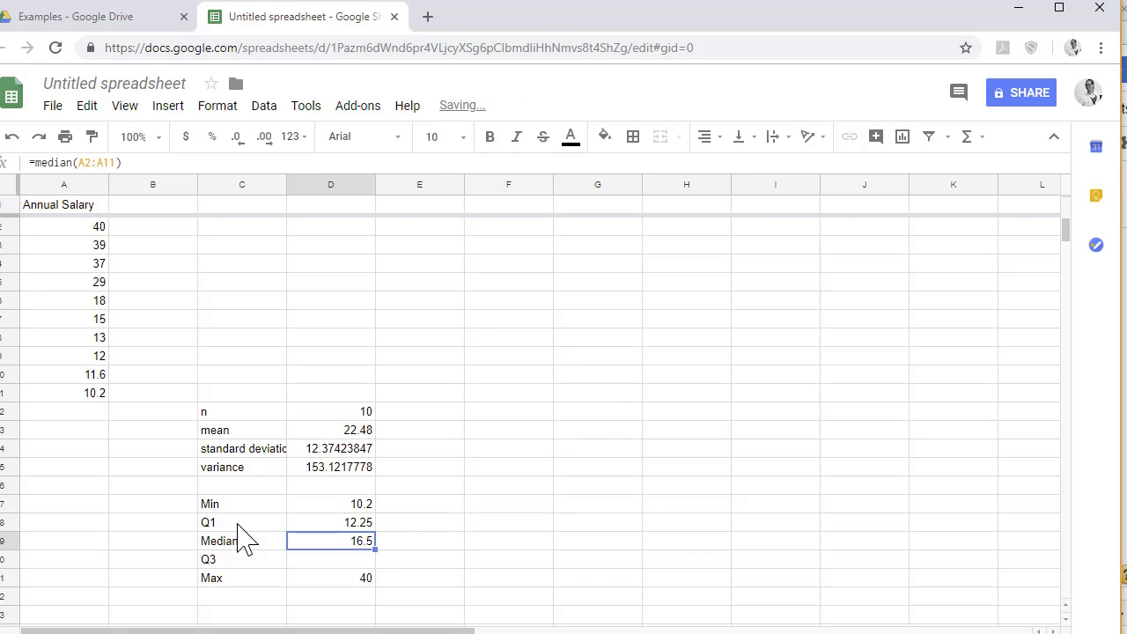
# Step: Compute the third quartile in D20, beside the Q3 label, with a QUARTILE formula over A2:A11 and quartile number 3
pyautogui.click(339, 561)
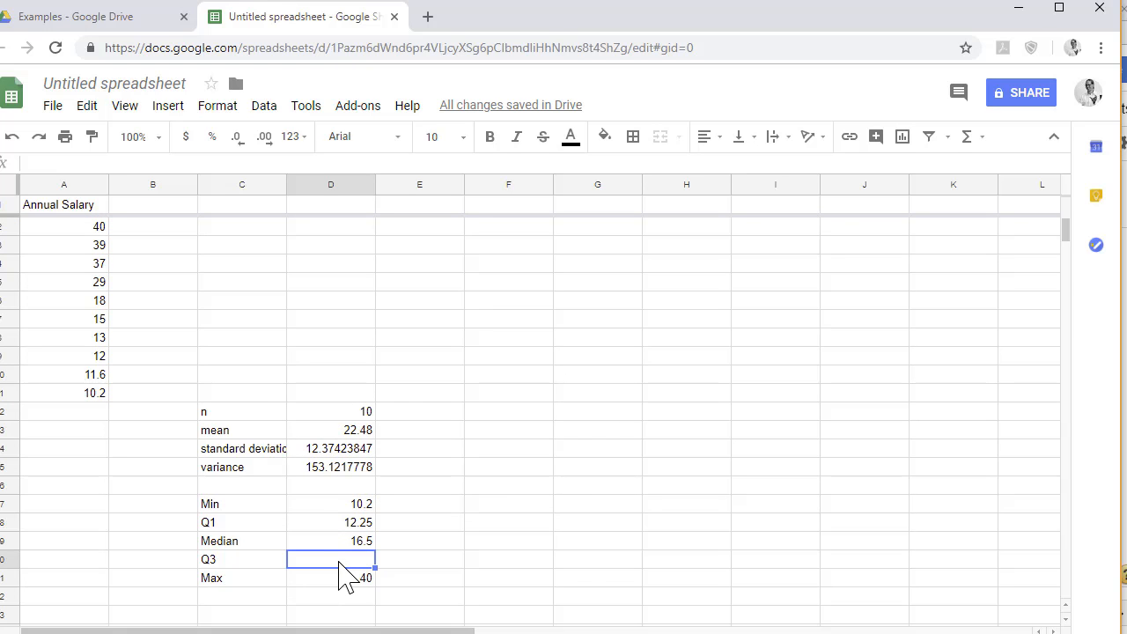
pyautogui.write('=qua')
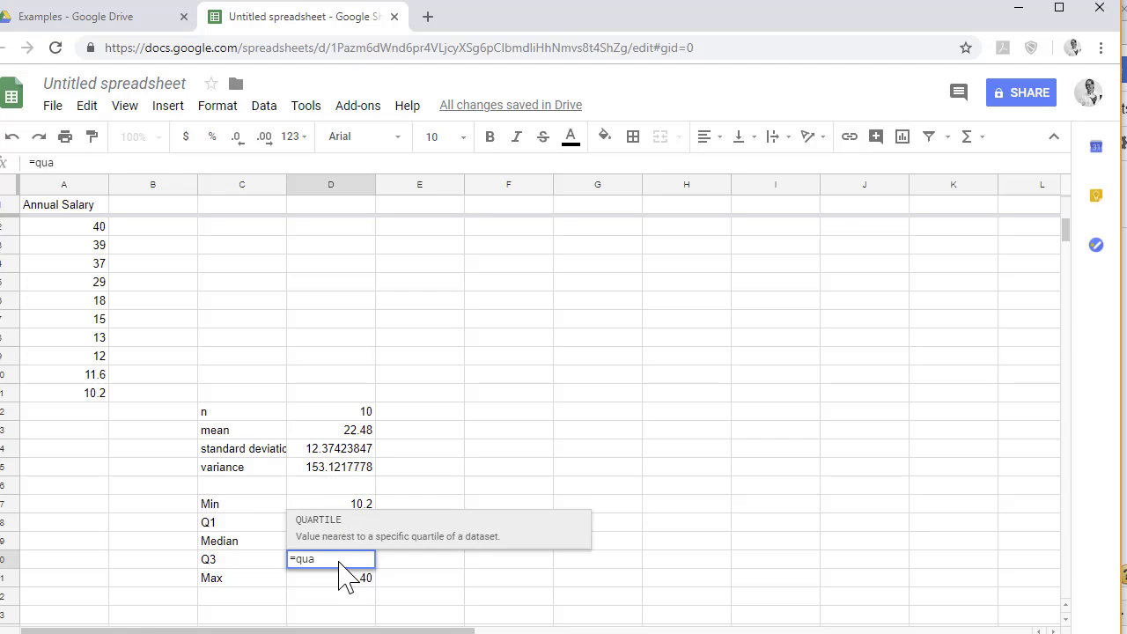
pyautogui.click(299, 530)
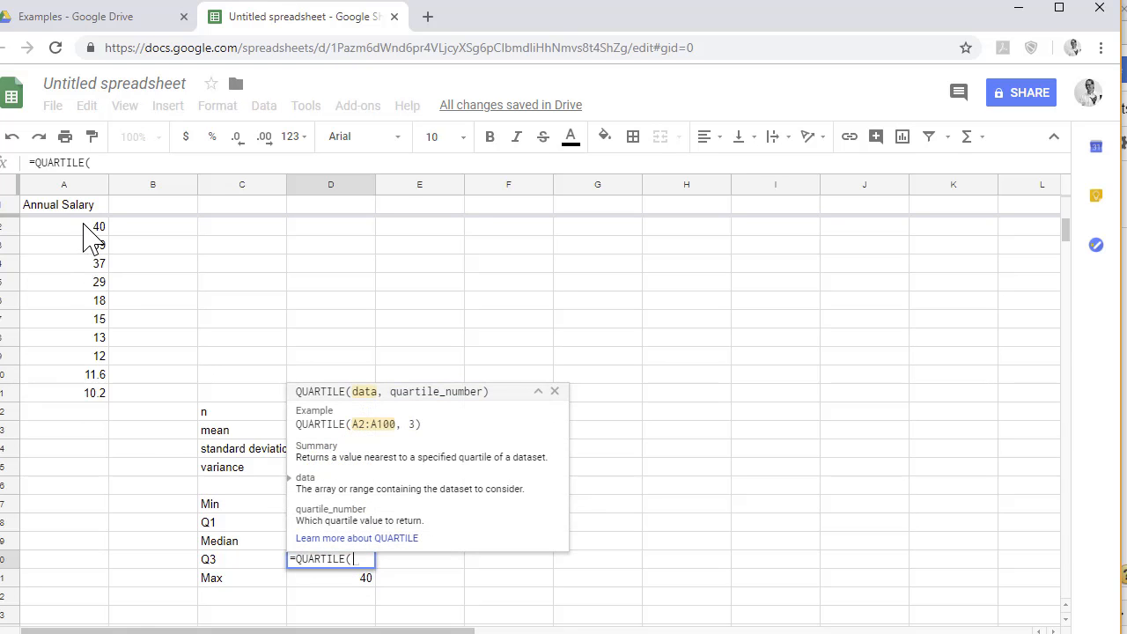
pyautogui.moveTo(88, 229); pyautogui.dragTo(85, 400)
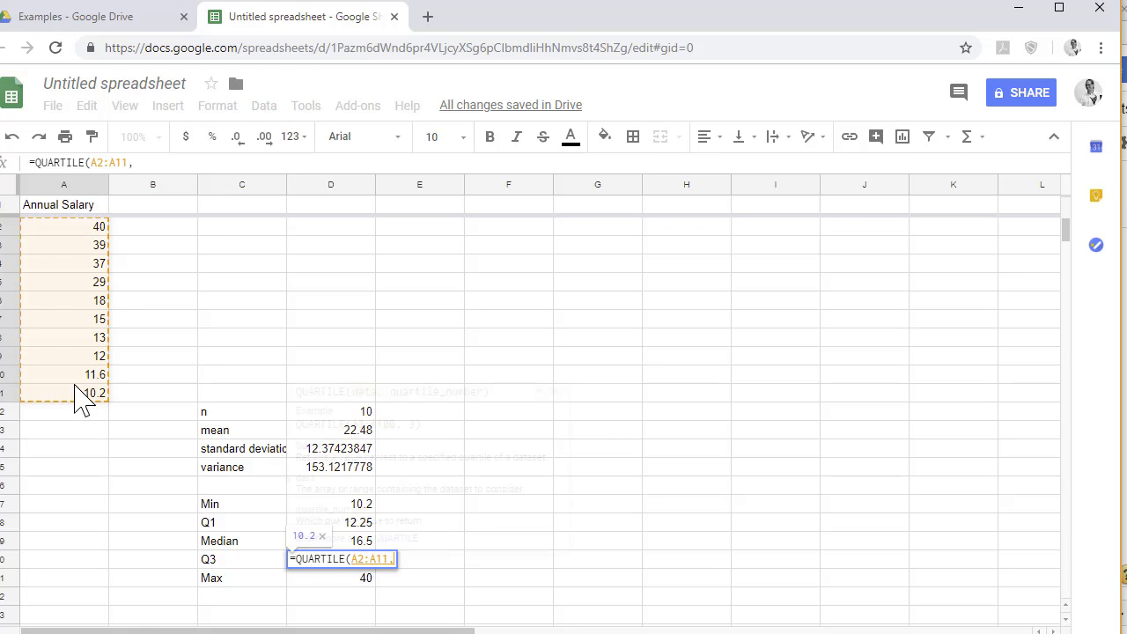
pyautogui.write(',3)')
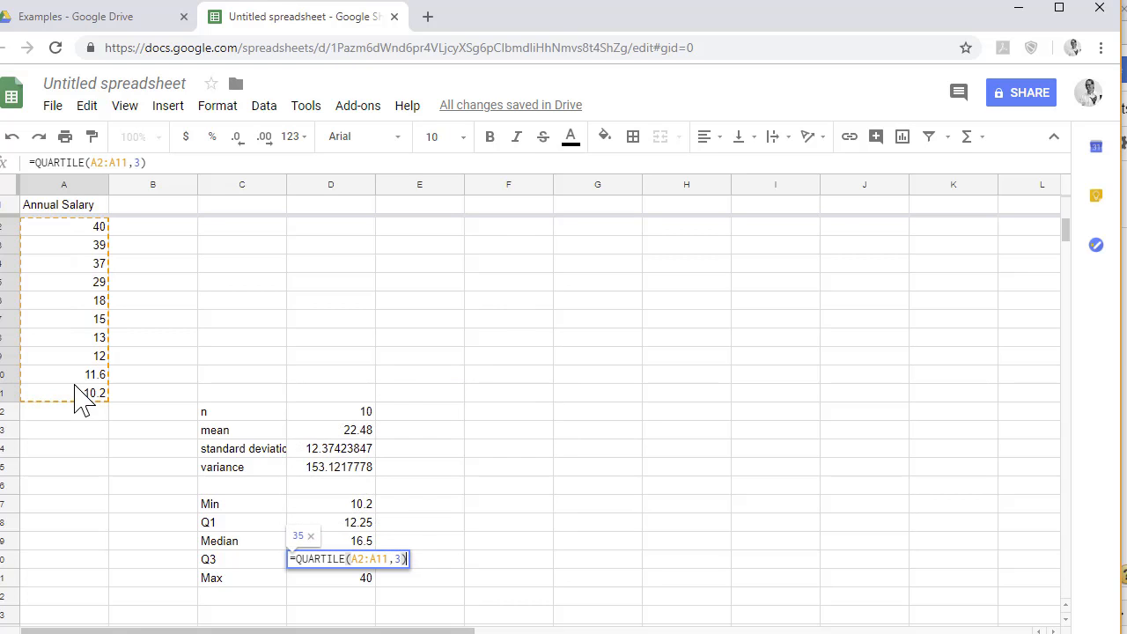
pyautogui.press('Return')
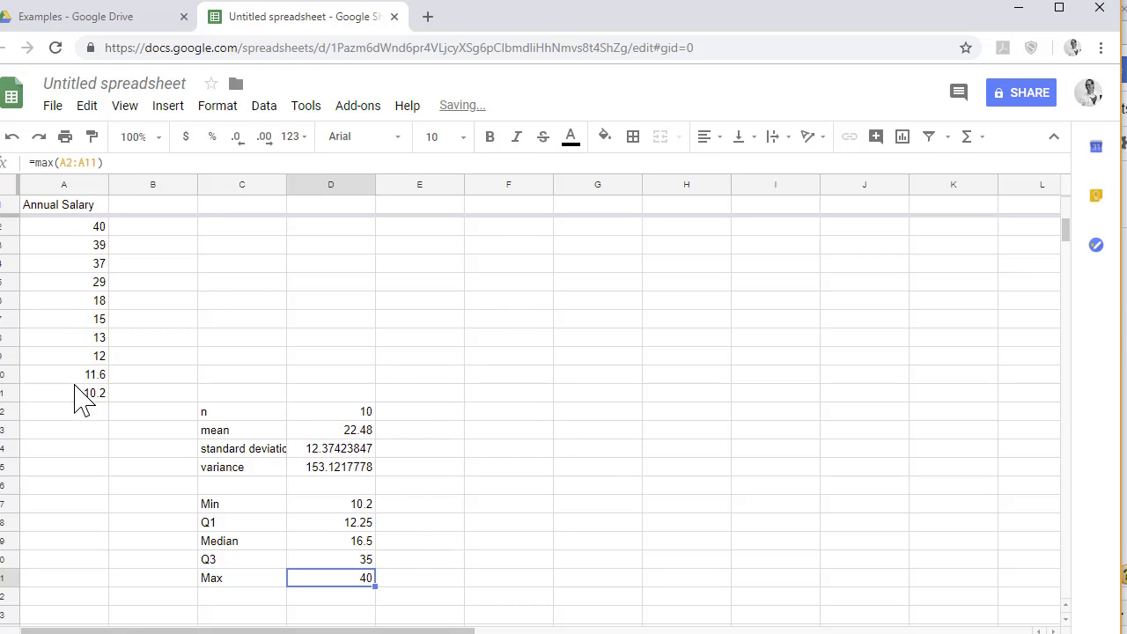
# Step: Cross-check the median in E19 with a QUARTILE formula over A2:A11 and quartile number 2
pyautogui.click(419, 541)
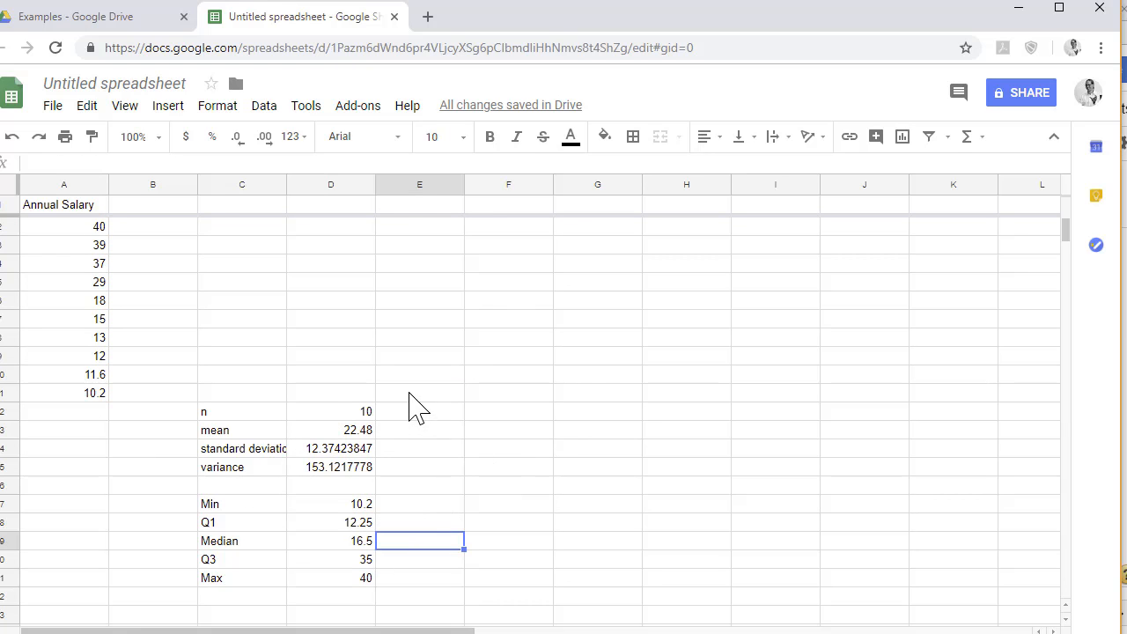
pyautogui.write('=')
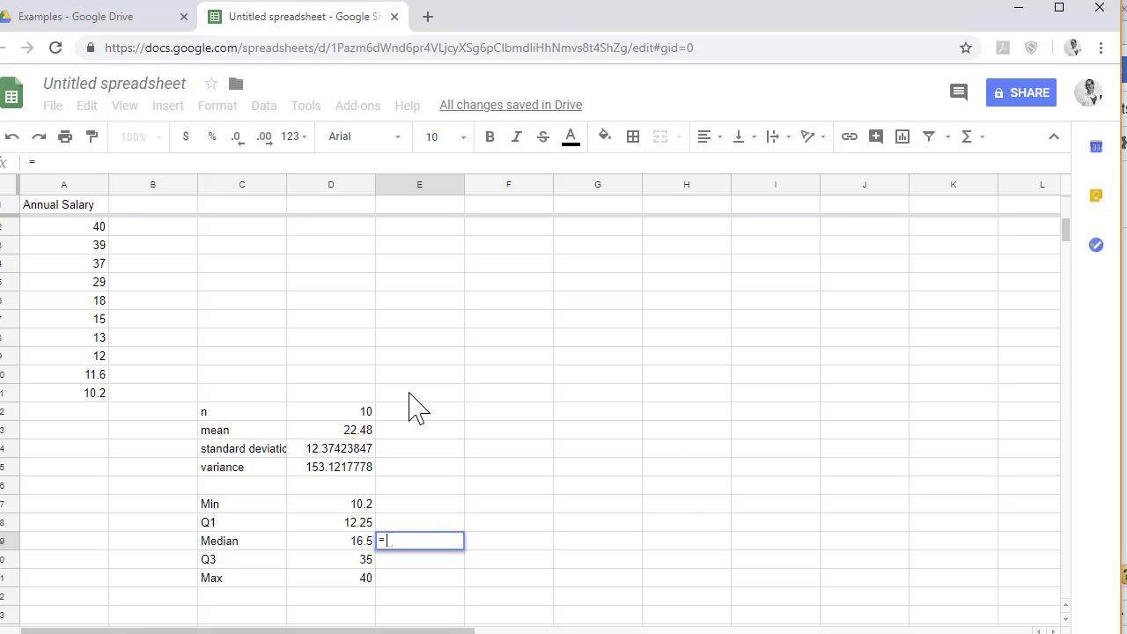
pyautogui.write('quartile(')
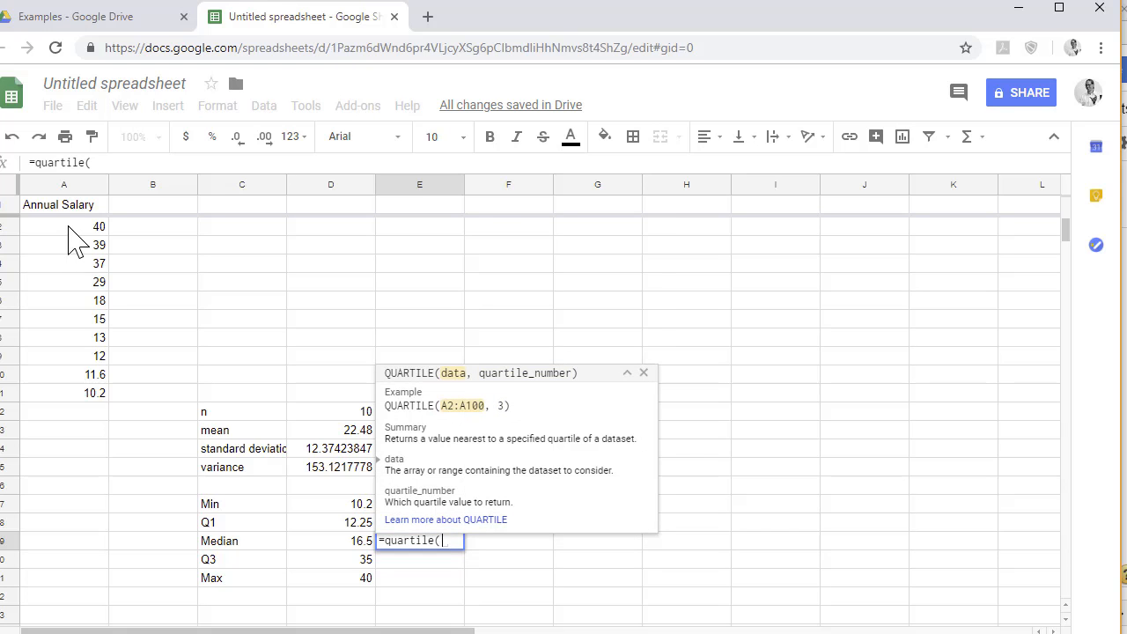
pyautogui.moveTo(71, 227); pyautogui.dragTo(70, 390)
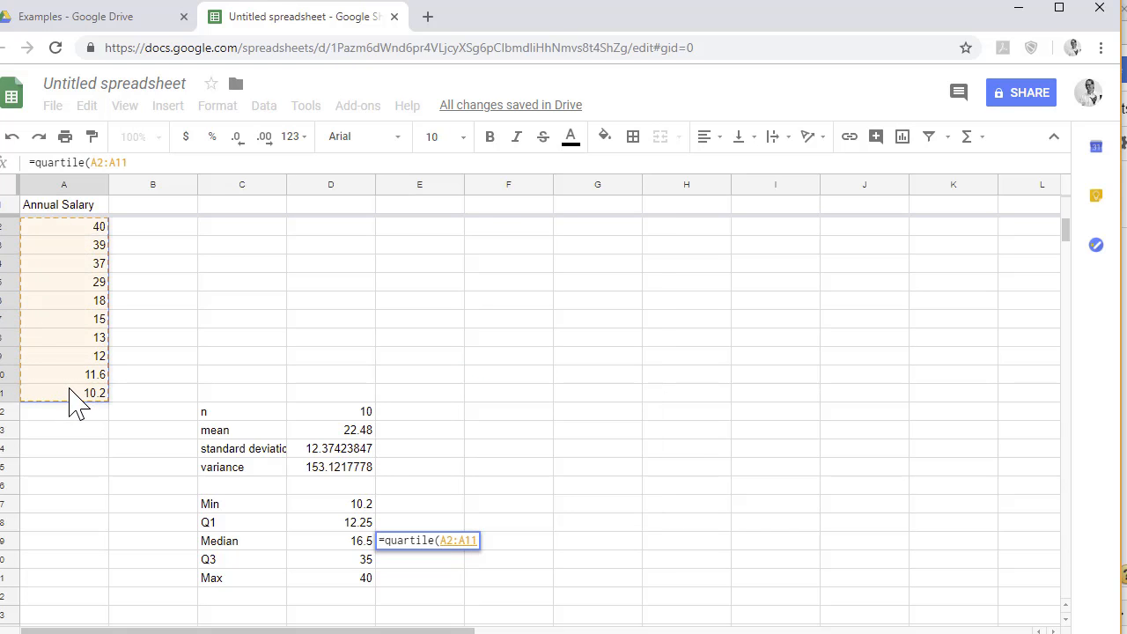
pyautogui.write(',2')
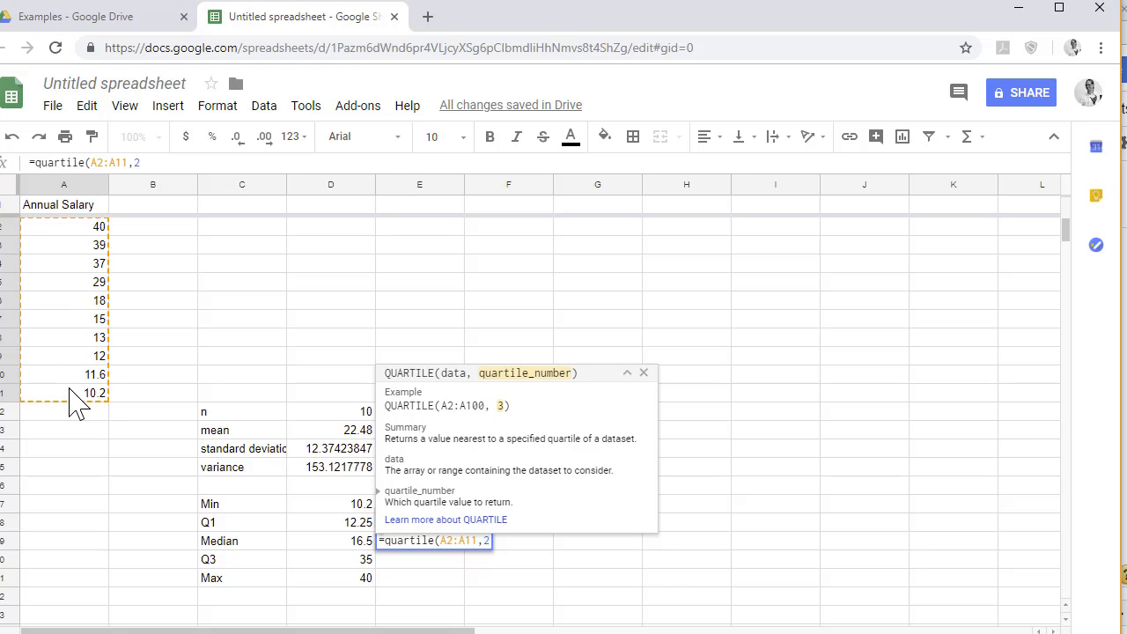
pyautogui.write(')')
pyautogui.press('Return')
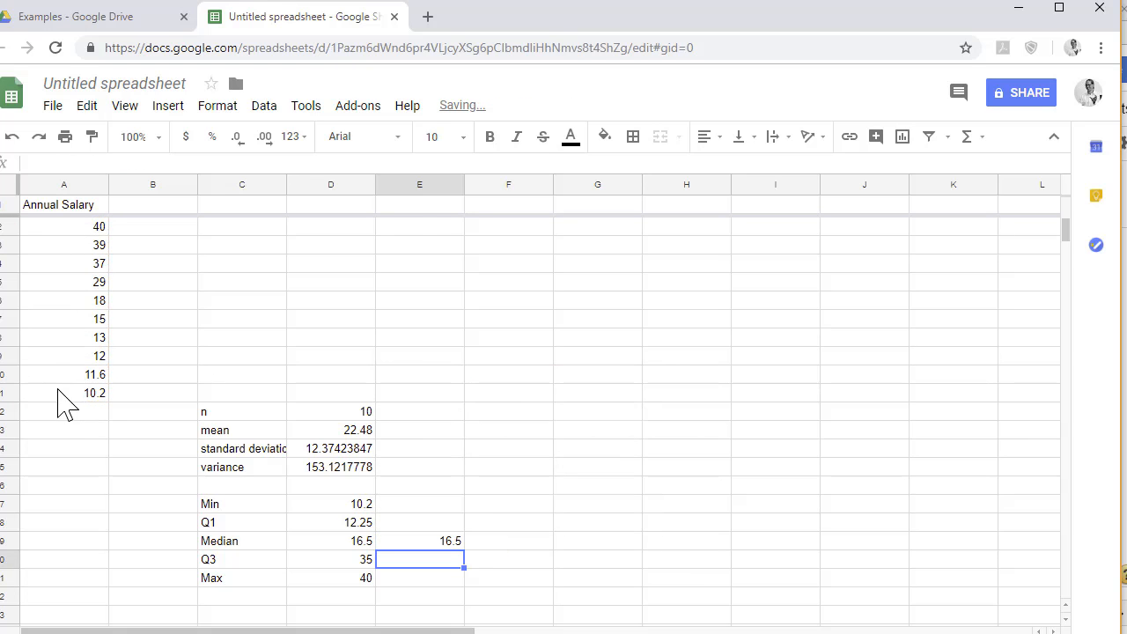
# Step: Cross-check the minimum in E17 with a QUARTILE formula over A2:A11 and quartile number 0
pyautogui.click(431, 505)
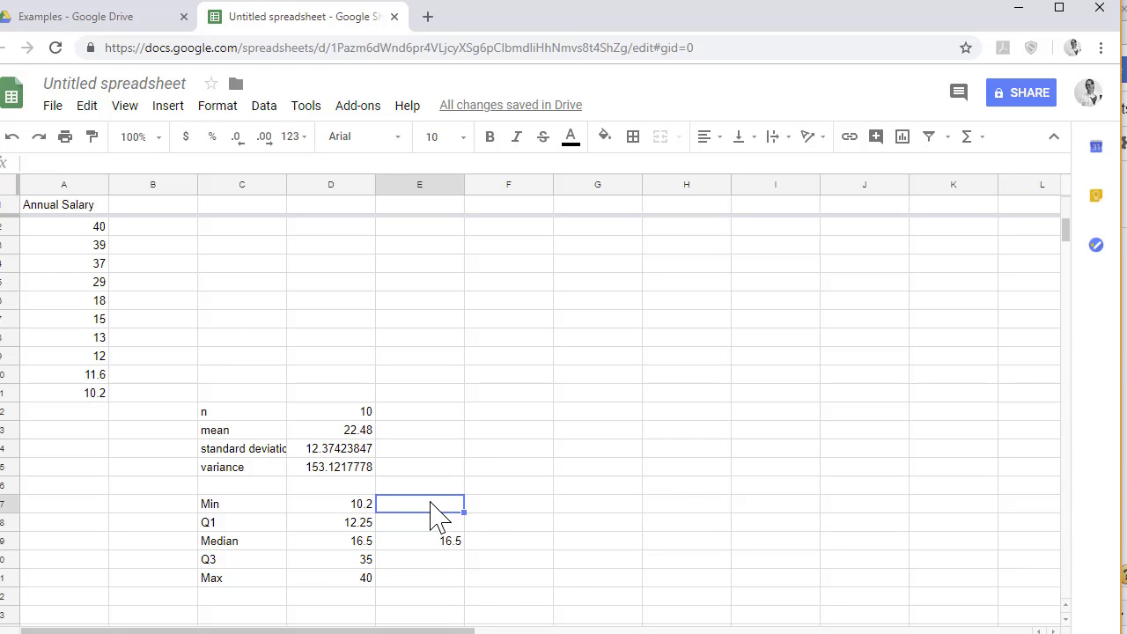
pyautogui.write('=q')
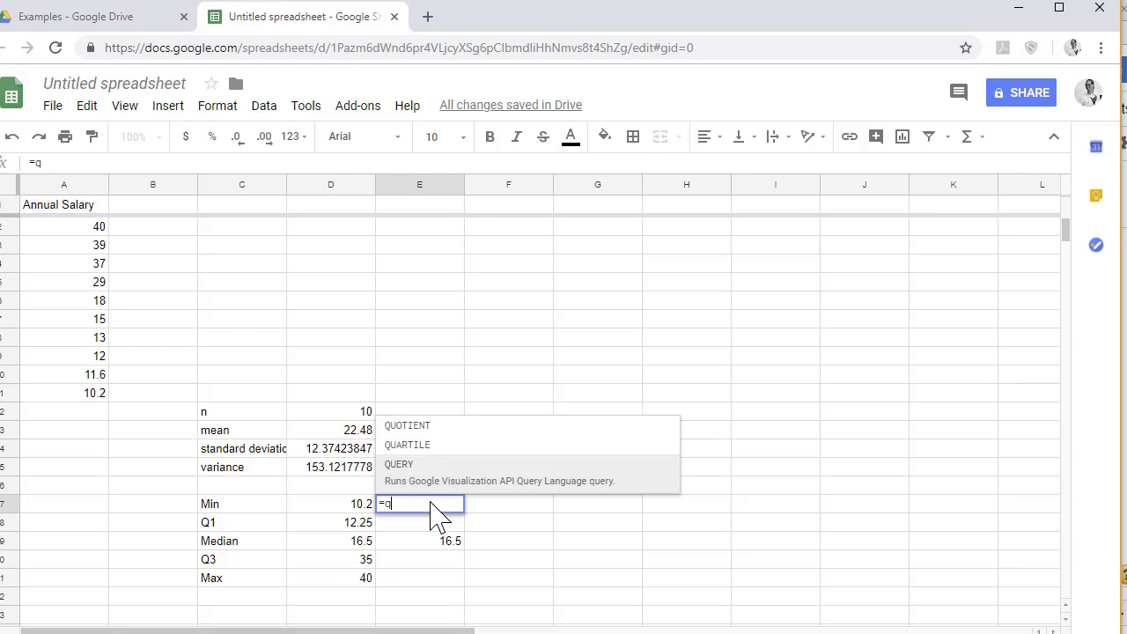
pyautogui.write('uartile(')
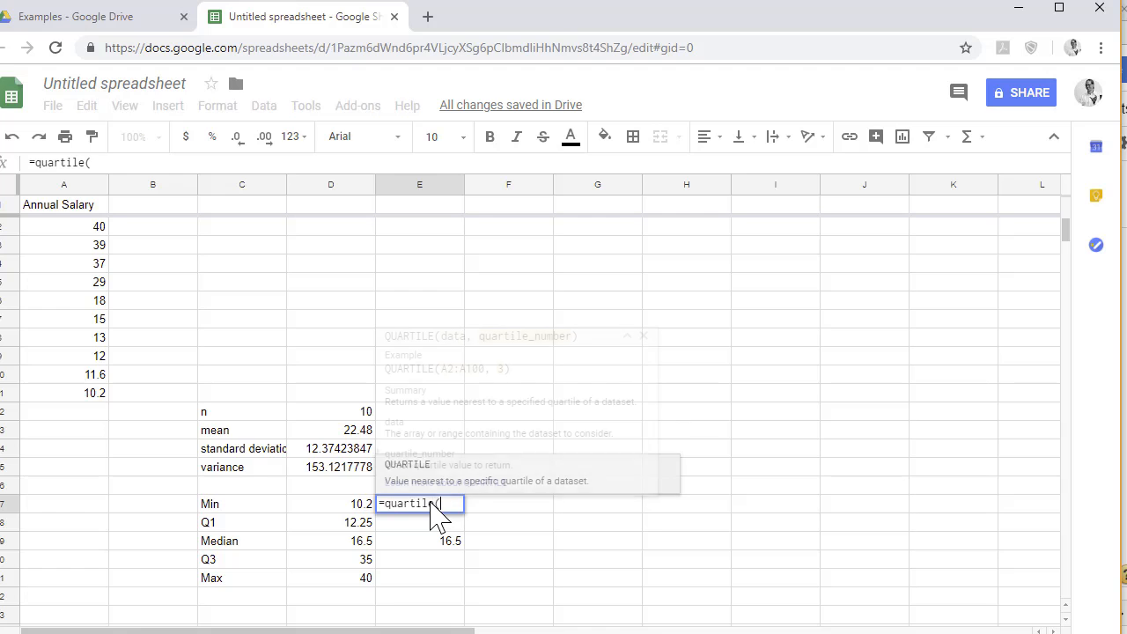
pyautogui.moveTo(83, 228); pyautogui.dragTo(83, 392)
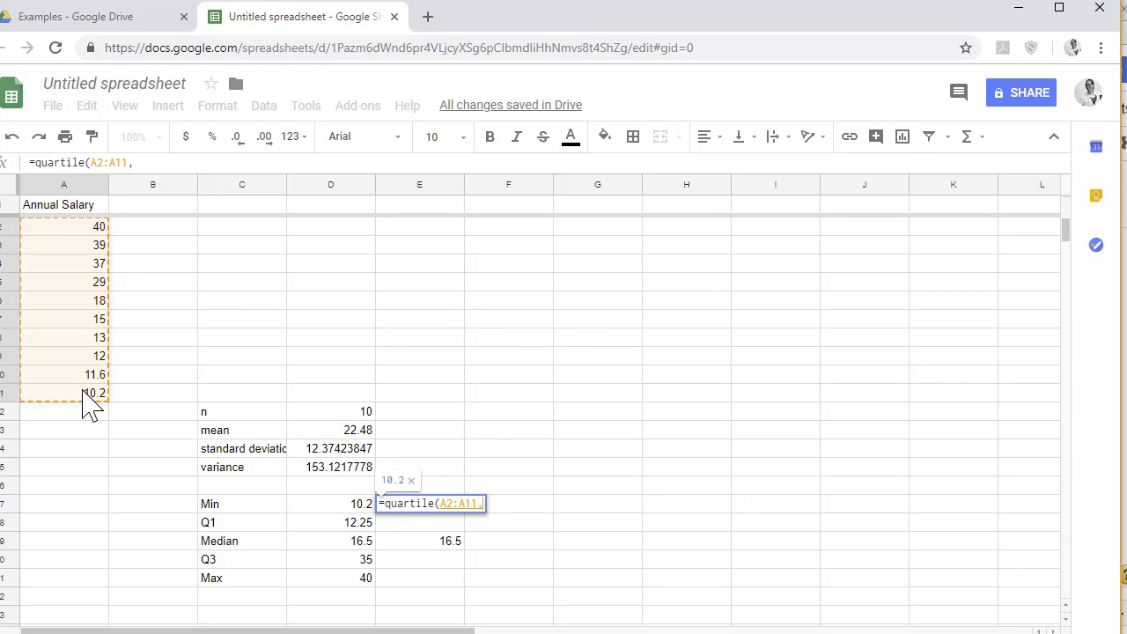
pyautogui.write(',0)')
pyautogui.press('Return')
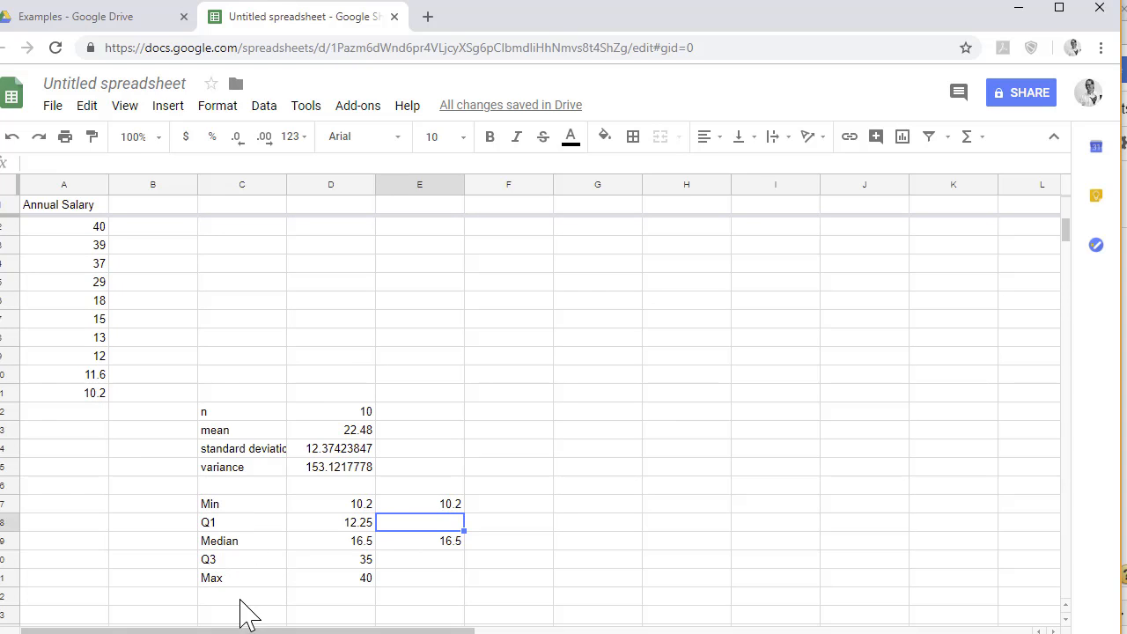
# Step: Total cells A4:A11 with a SUM formula in row 23, placing the label sum in C23 and the formula in D23
pyautogui.scroll(-1, 260, 585)
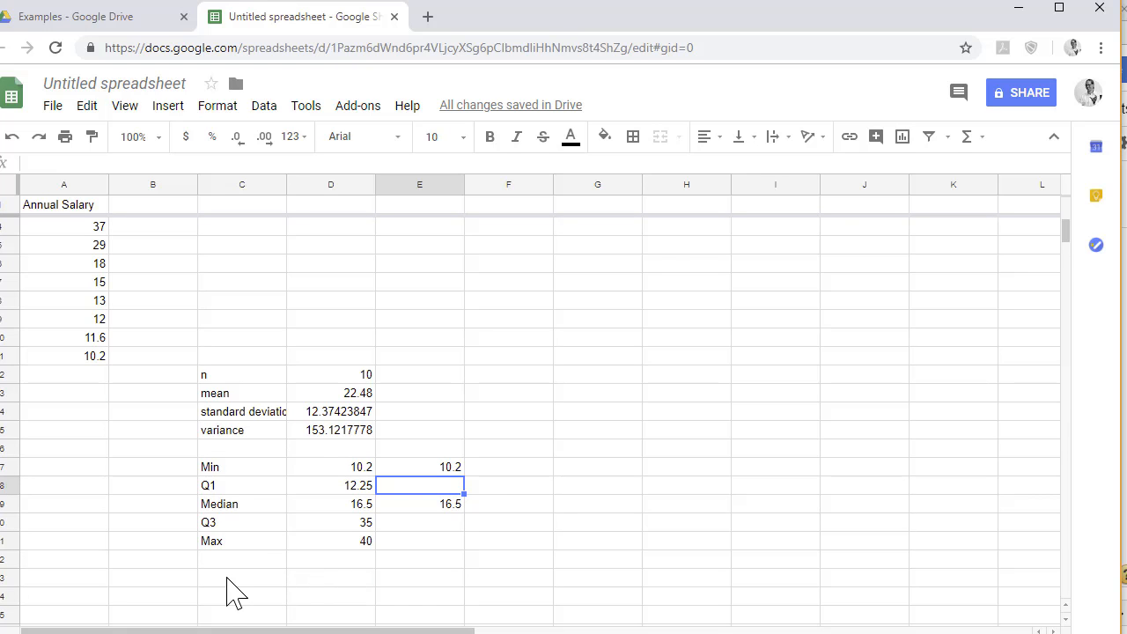
pyautogui.click(227, 580)
pyautogui.write('=sum(')
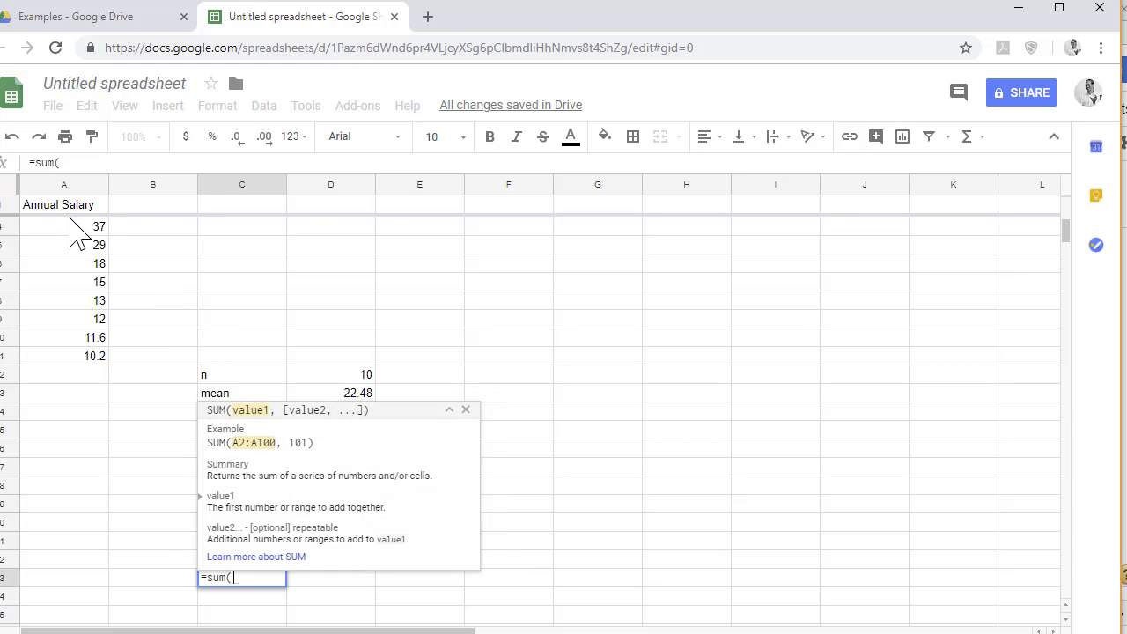
pyautogui.moveTo(76, 231); pyautogui.dragTo(79, 366)
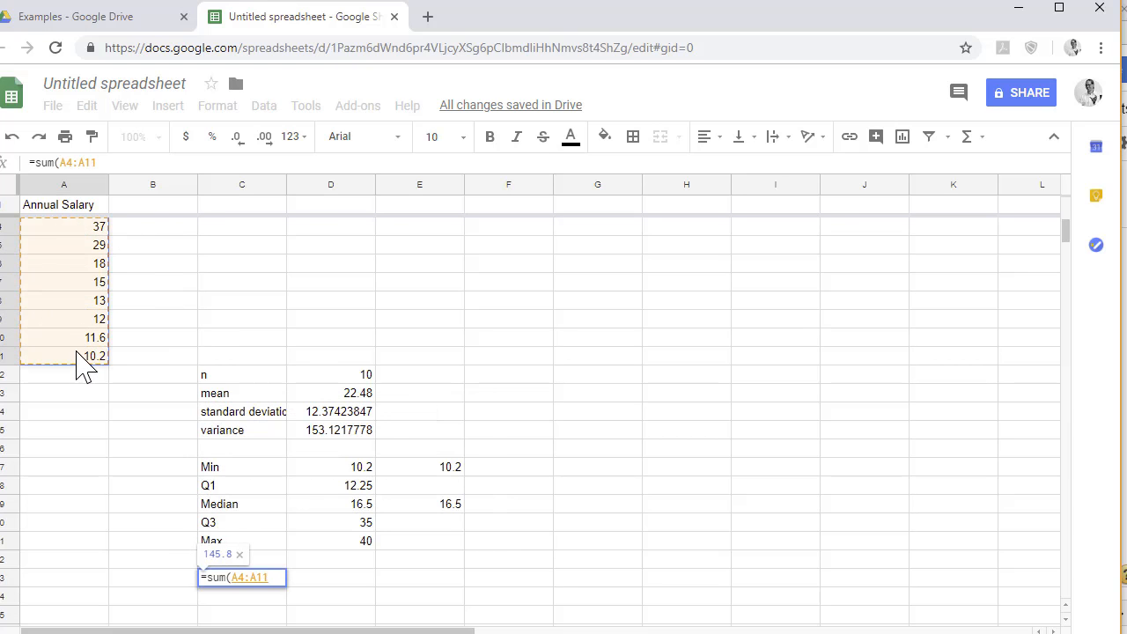
pyautogui.press('Return')
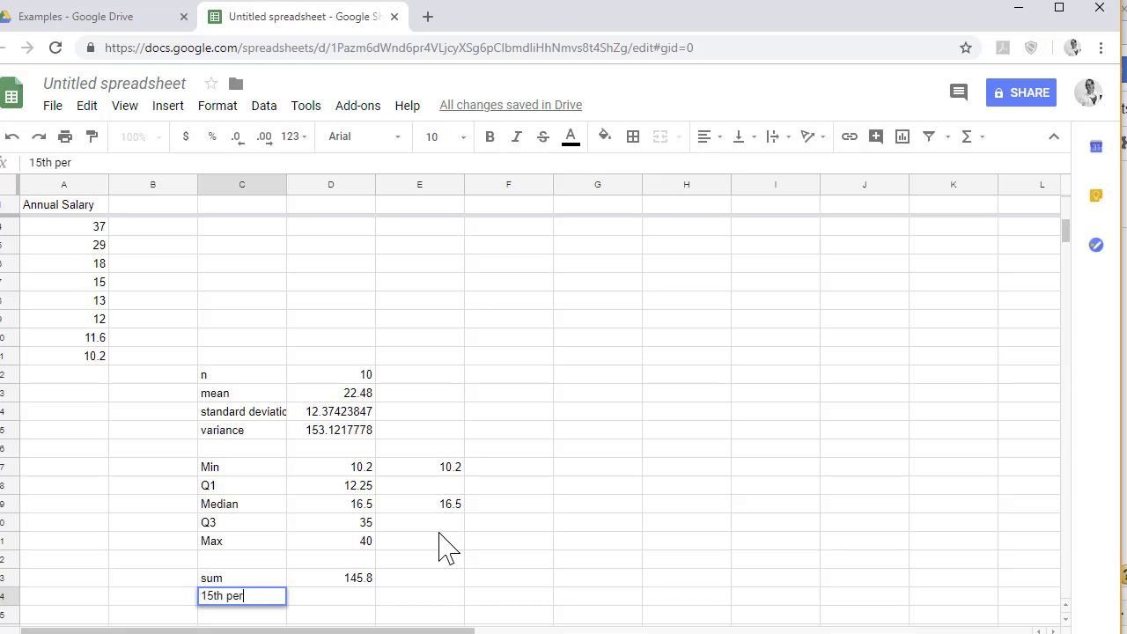
# Step: Label C24 as 15th percentile and compute it in D24 with a PERCENTILE formula over A2:A11 and percentile .15
pyautogui.press('Tab')
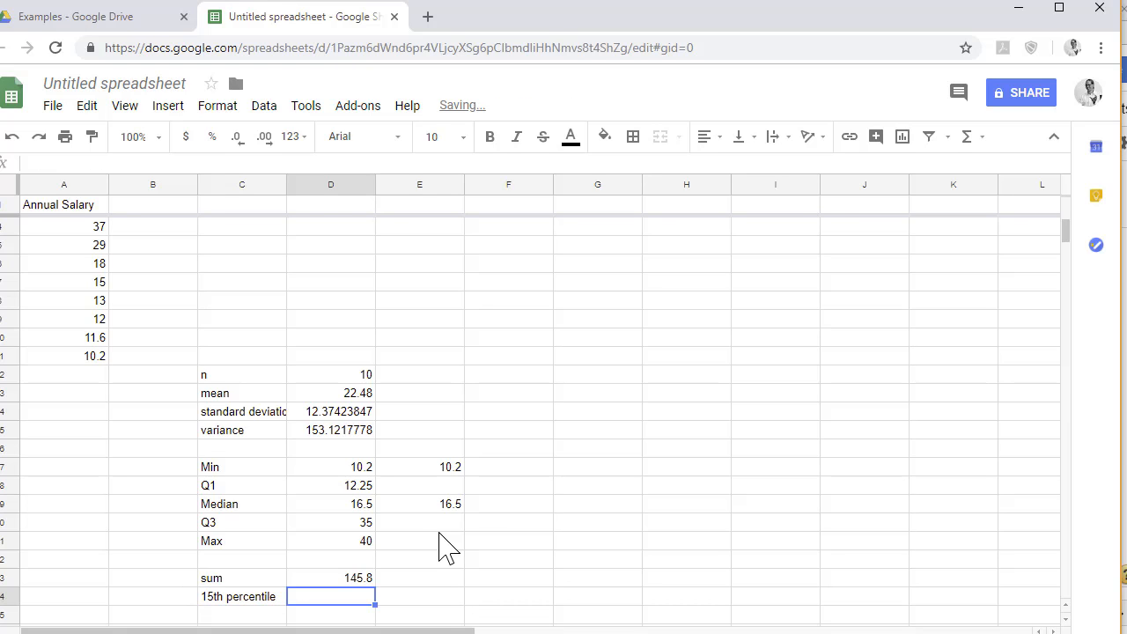
pyautogui.write('=')
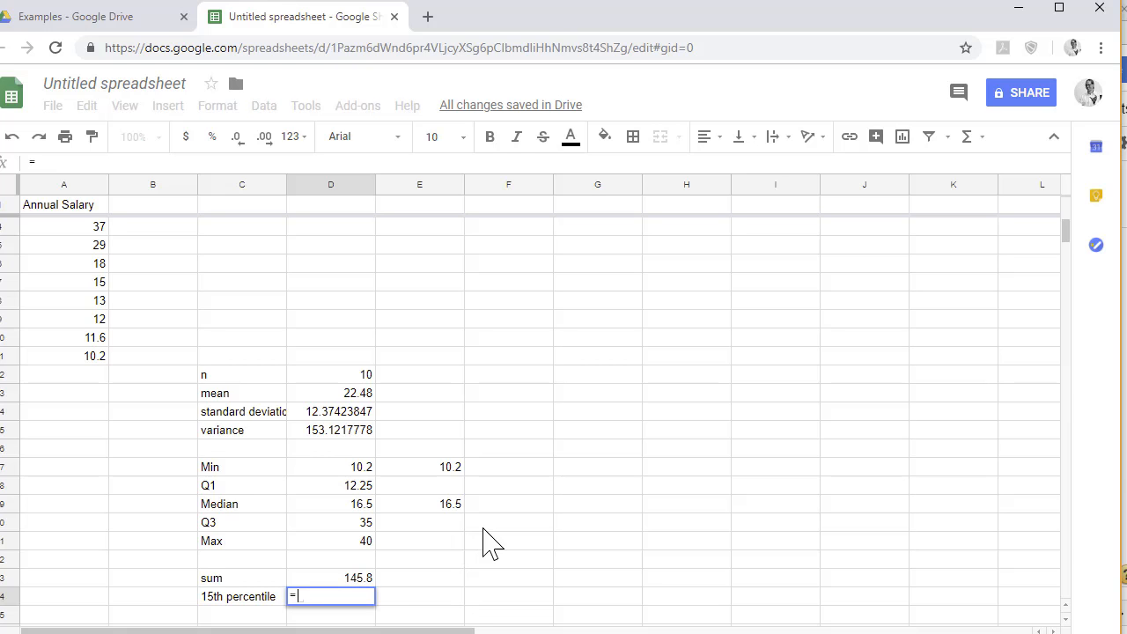
pyautogui.write('perc')
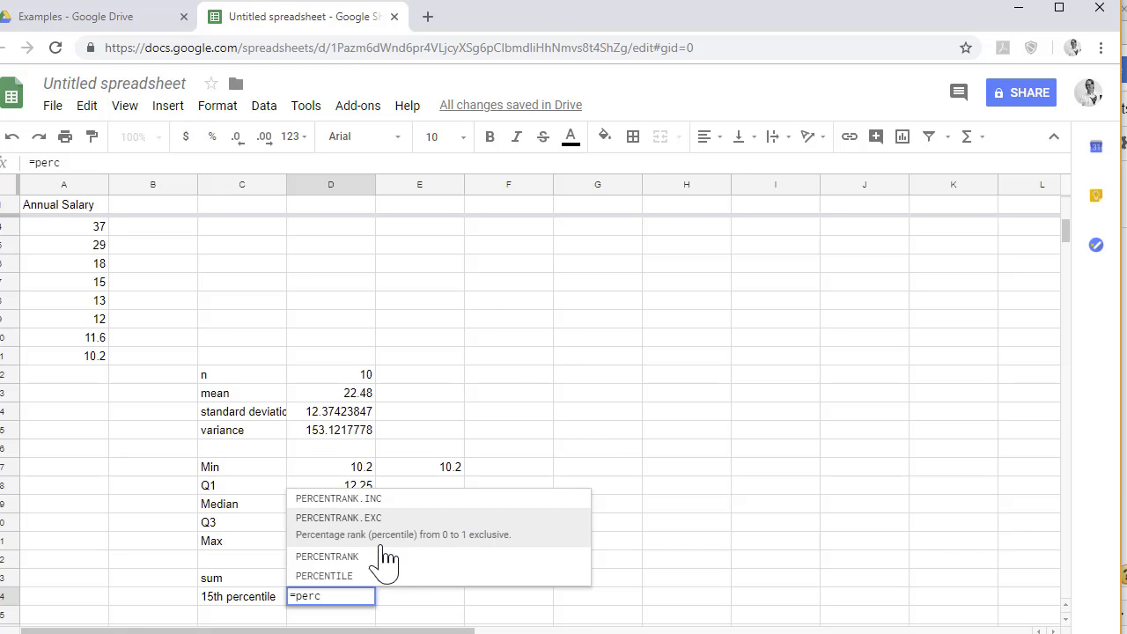
pyautogui.click(329, 563)
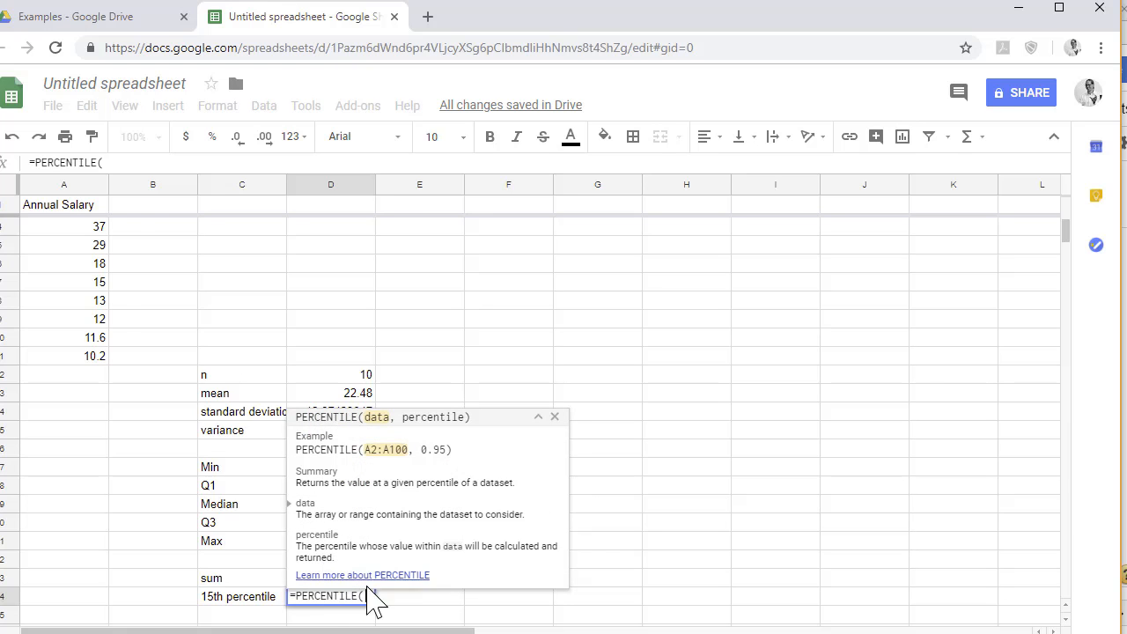
pyautogui.scroll(1, 110, 309)
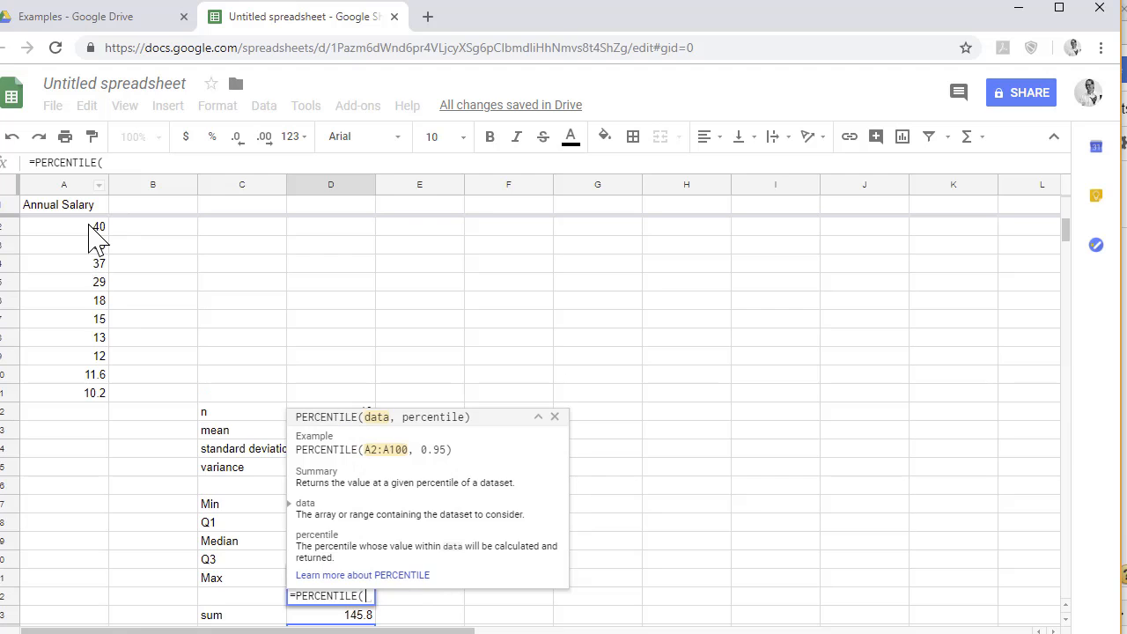
pyautogui.moveTo(96, 226); pyautogui.dragTo(75, 397)
pyautogui.scroll(-2, 515, 478)
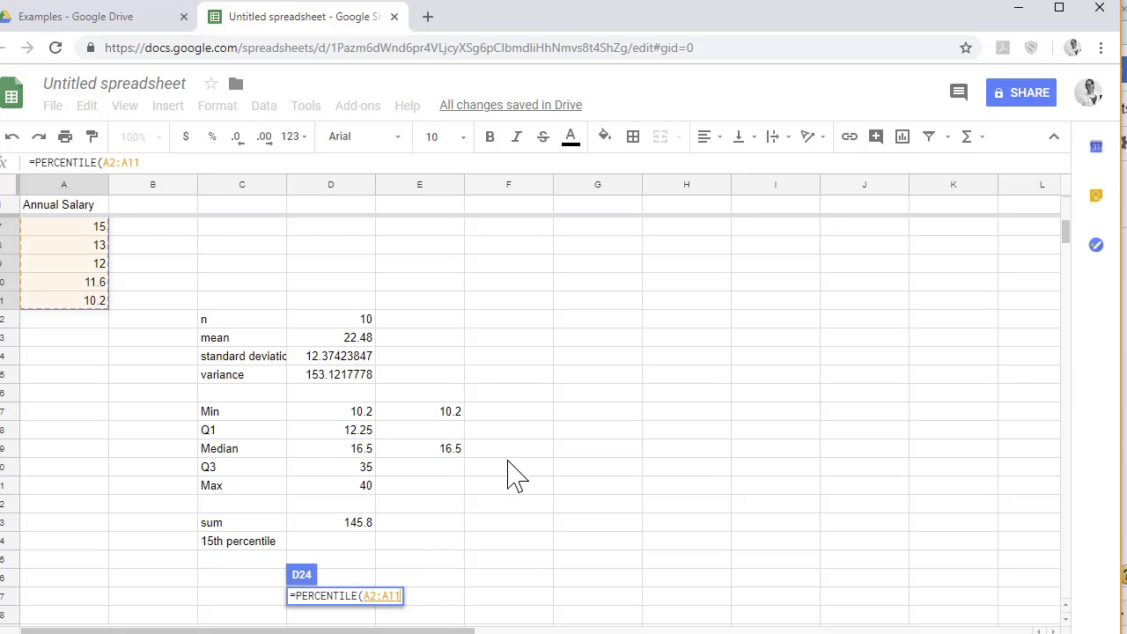
pyautogui.write(',')
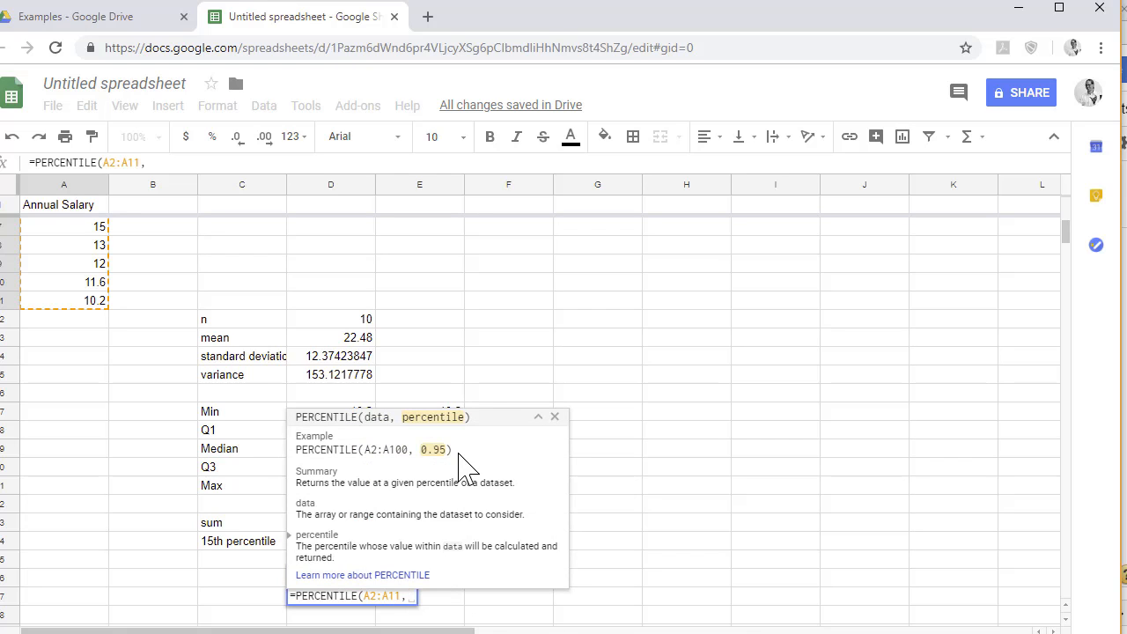
pyautogui.write('.15')
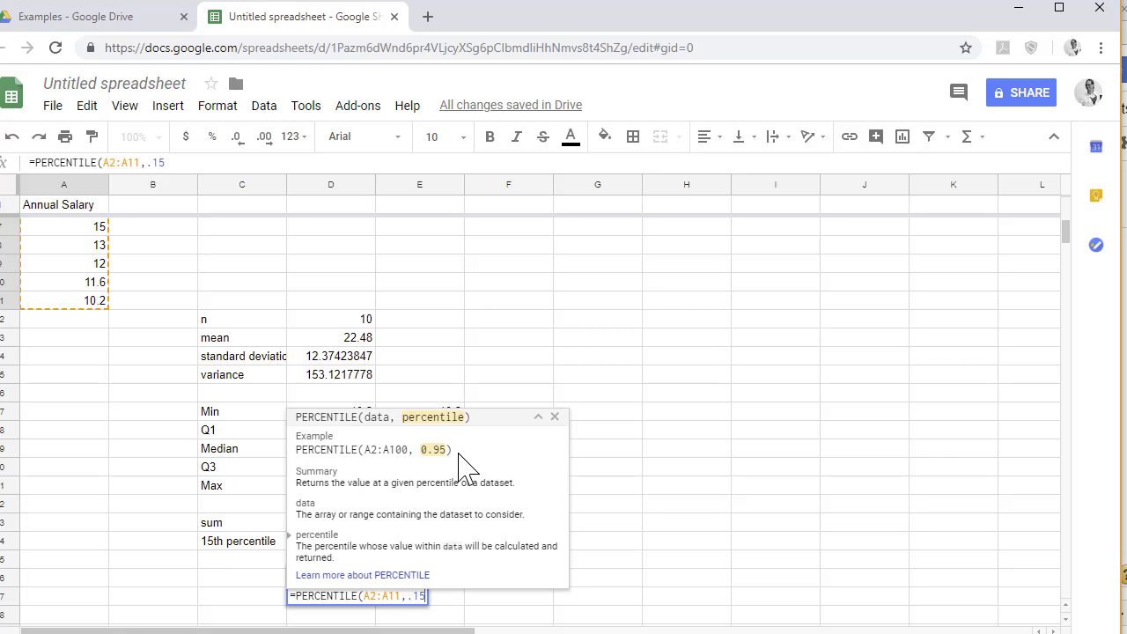
pyautogui.write(')')
pyautogui.press('Return')
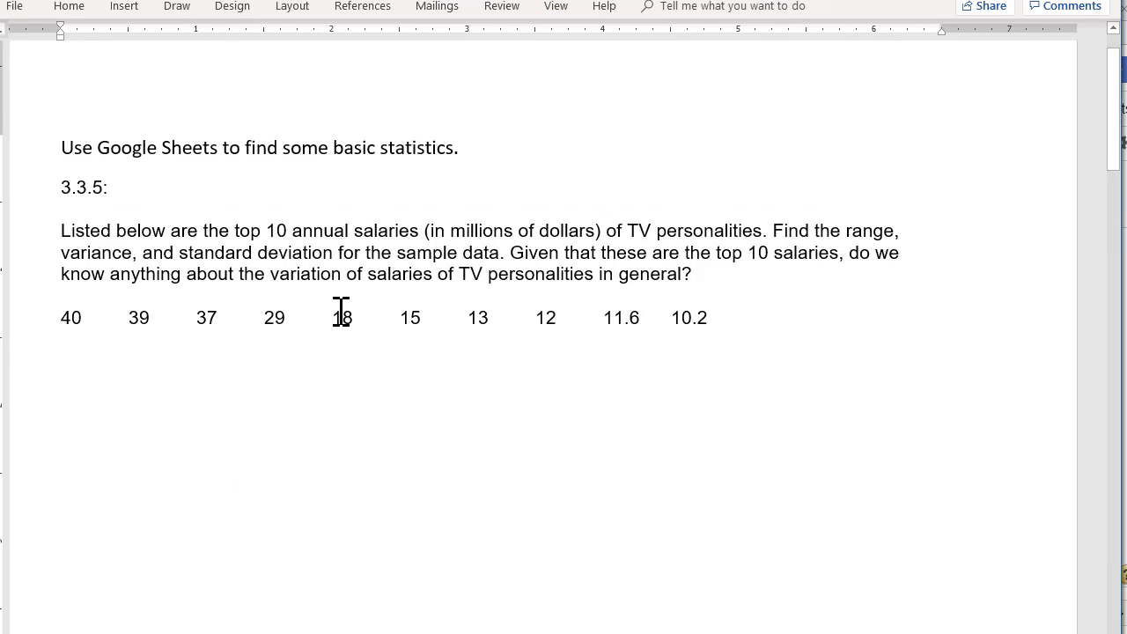
# Step: Switch to the Word document and review the second salary question, selecting its data row and the IQR item in the statistics list
pyautogui.scroll(-10, 340, 312)
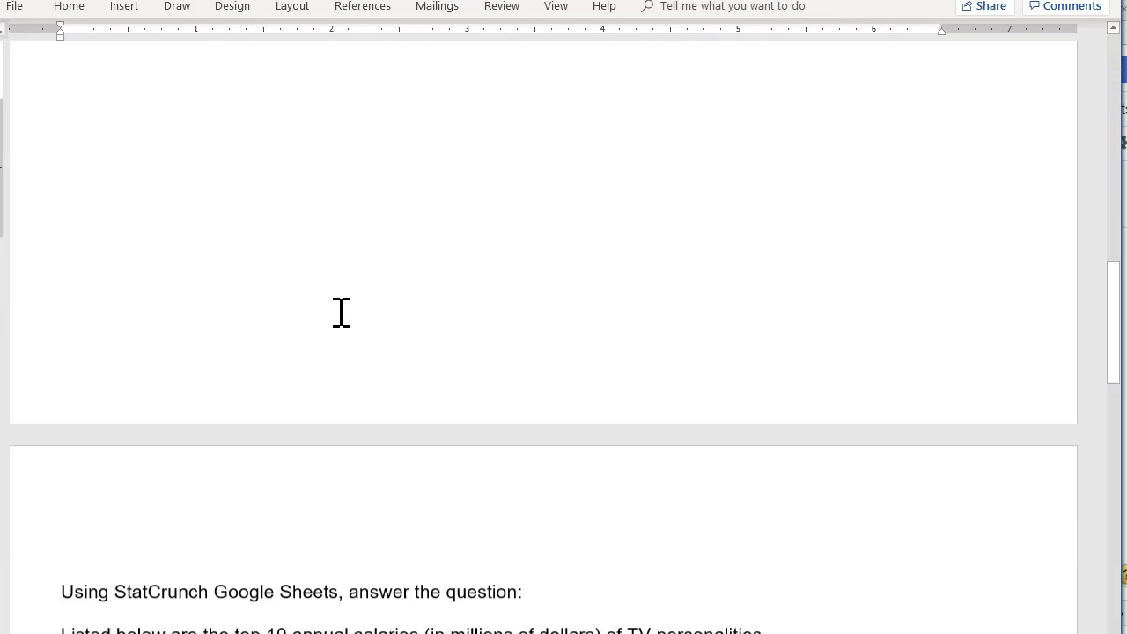
pyautogui.scroll(-10, 339, 311)
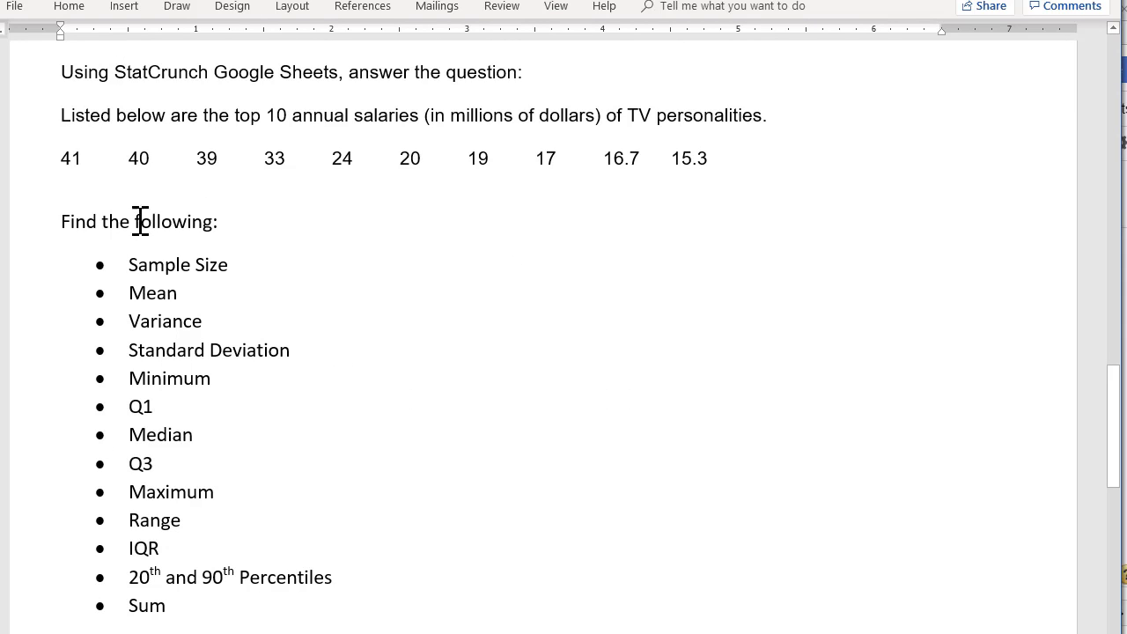
pyautogui.click(50, 157)
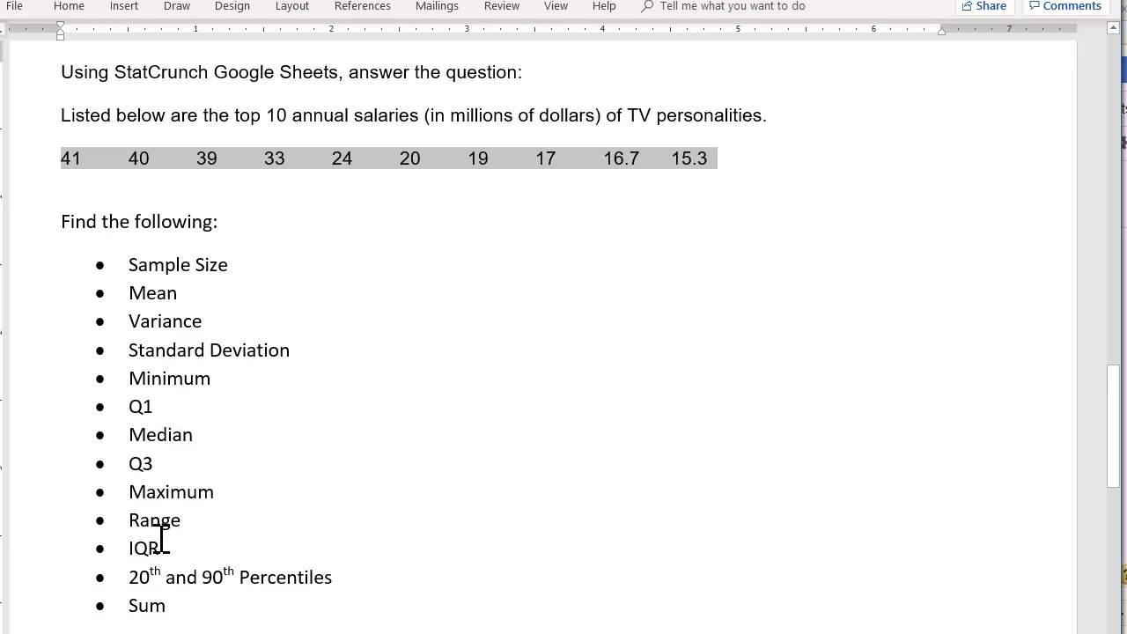
pyautogui.moveTo(130, 547); pyautogui.dragTo(172, 550)
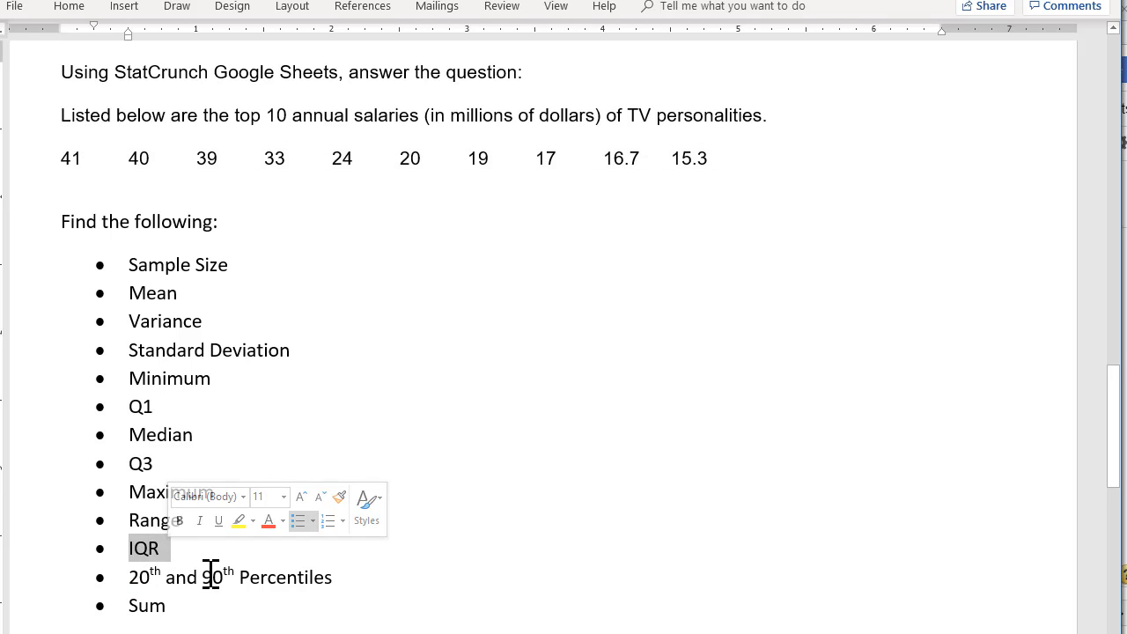